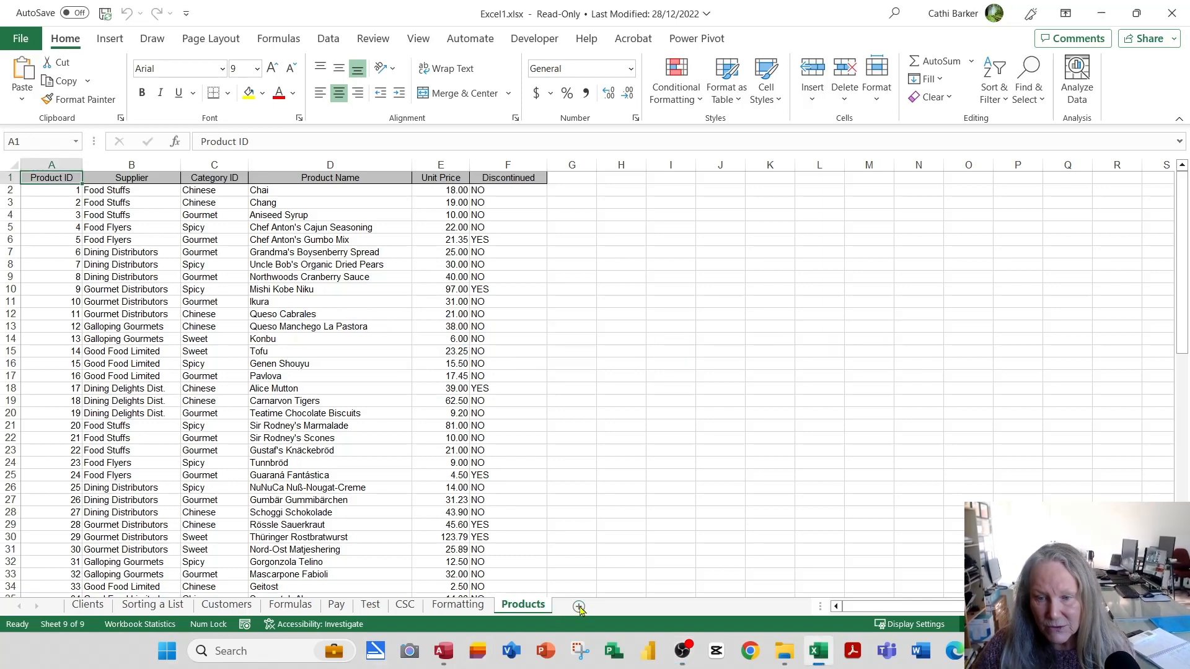
Insert a new worksheet after Products and name it Auto Fill.
{"action": "left_click", "coordinate": [579, 607]}
{"action": "double_click", "coordinate": [578, 605]}
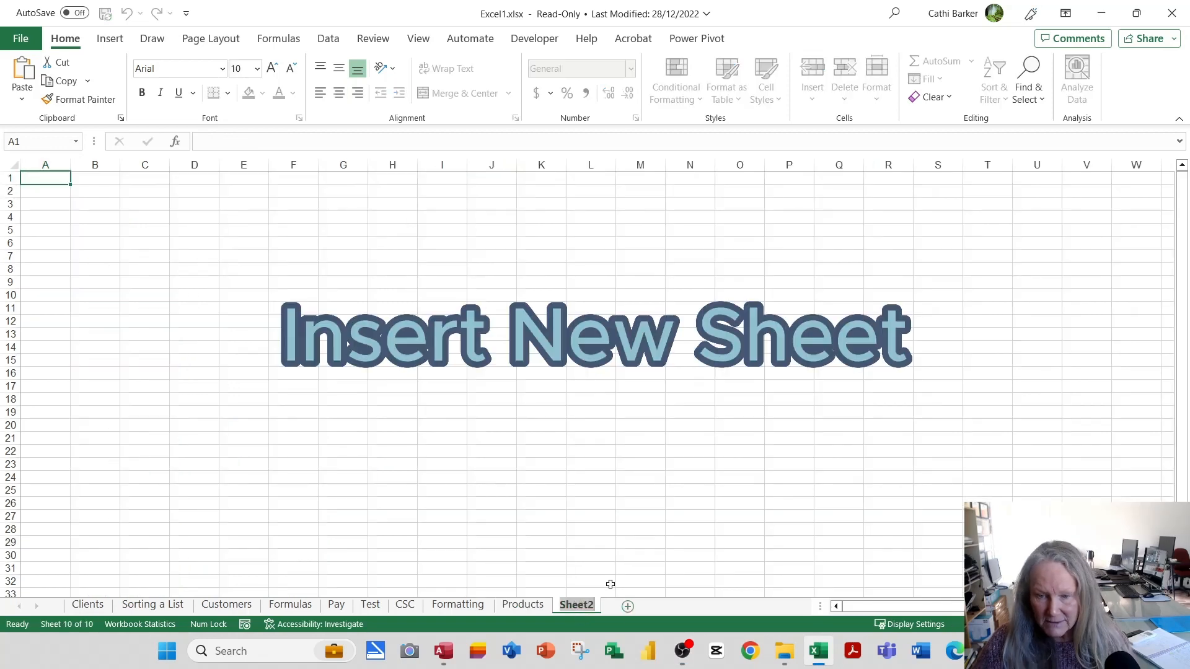
{"action": "type", "text": "Auto"}
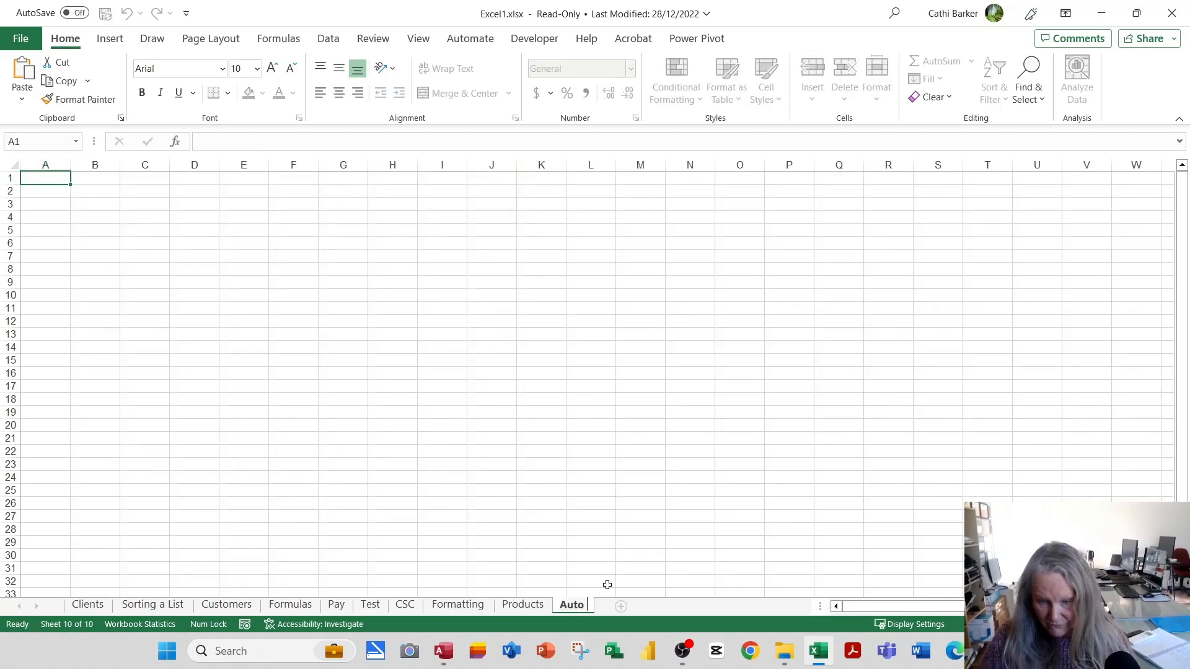
{"action": "type", "text": " Fill"}
{"action": "key", "text": "Return"}
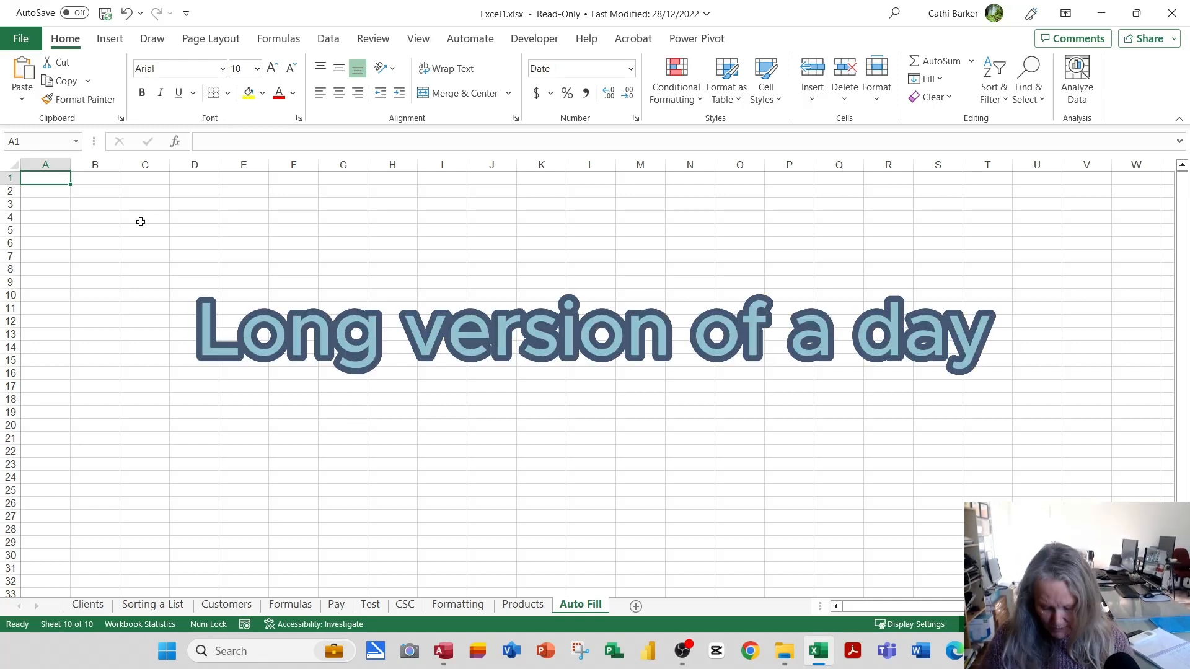
Fill A1:A20 with a series of full day names starting at Wednesday, with column A fitted to its contents.
{"action": "type", "text": "Wednesday"}
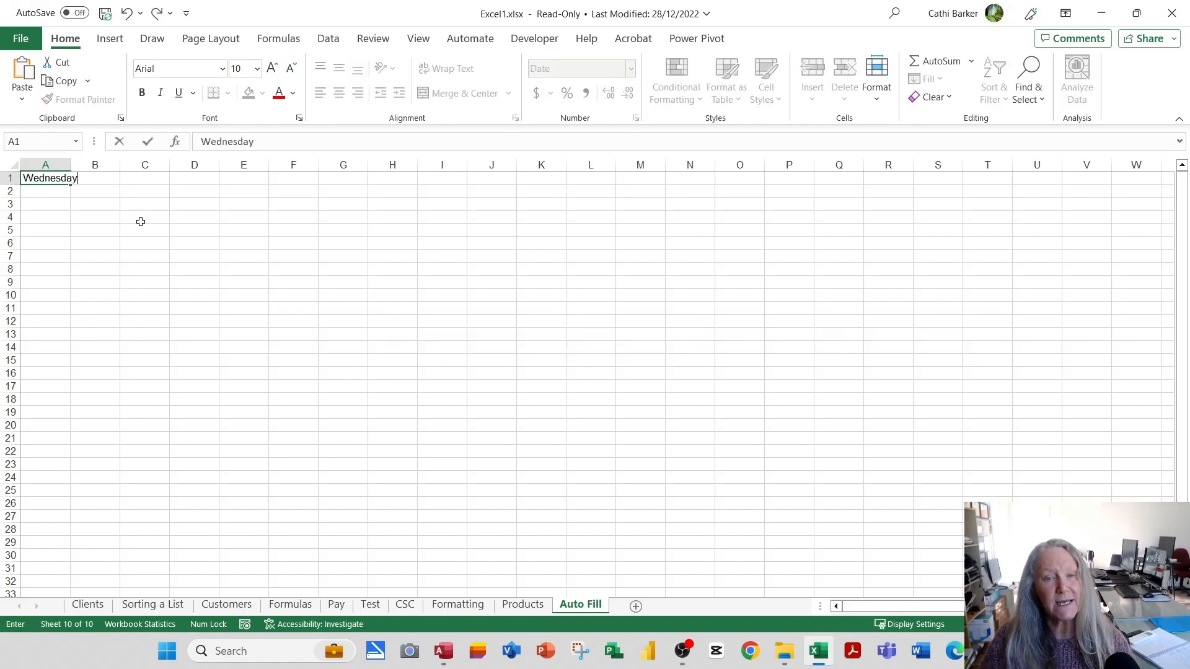
{"action": "key", "text": "Return"}
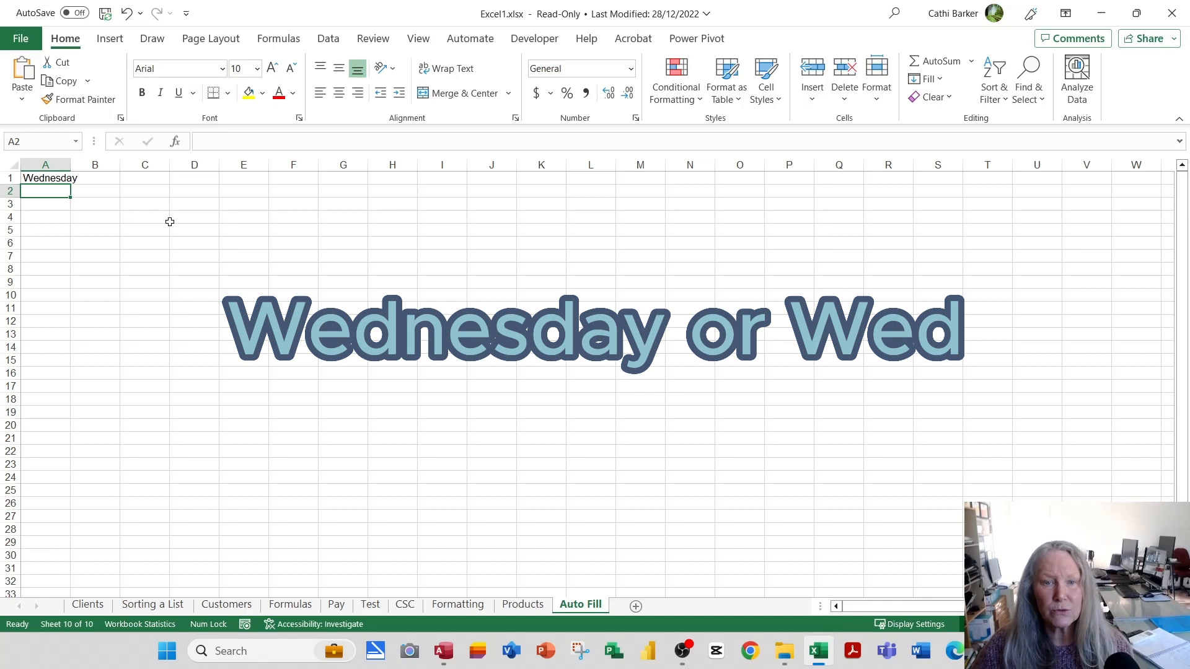
{"action": "double_click", "coordinate": [70, 163]}
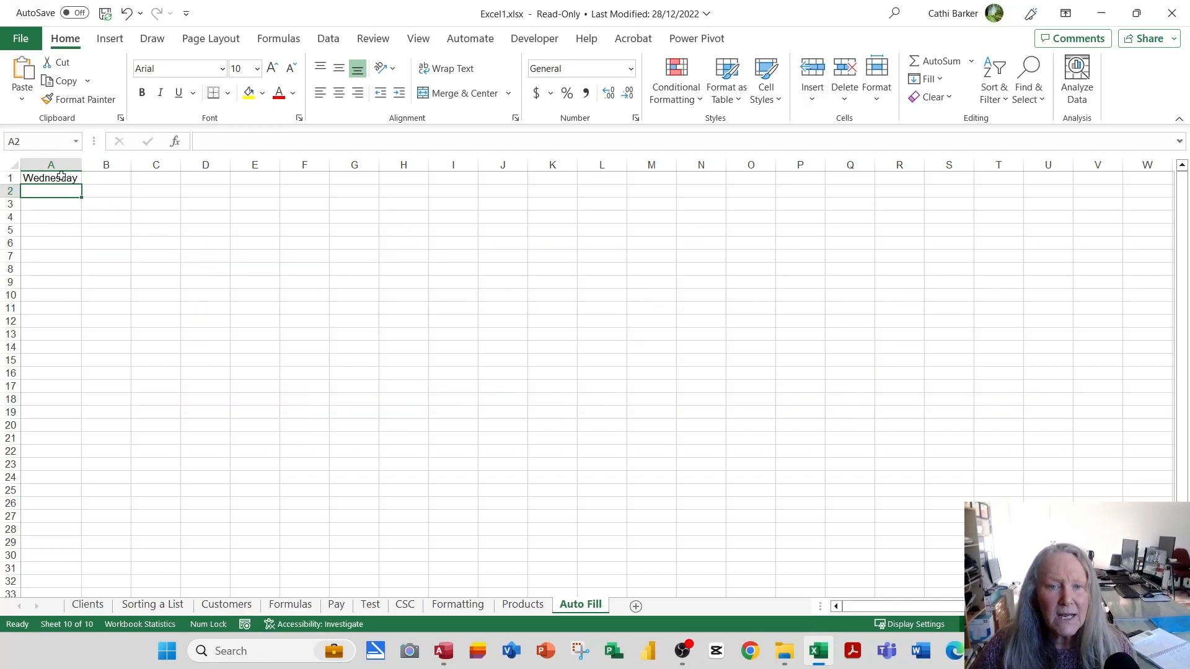
{"action": "left_click", "coordinate": [57, 181]}
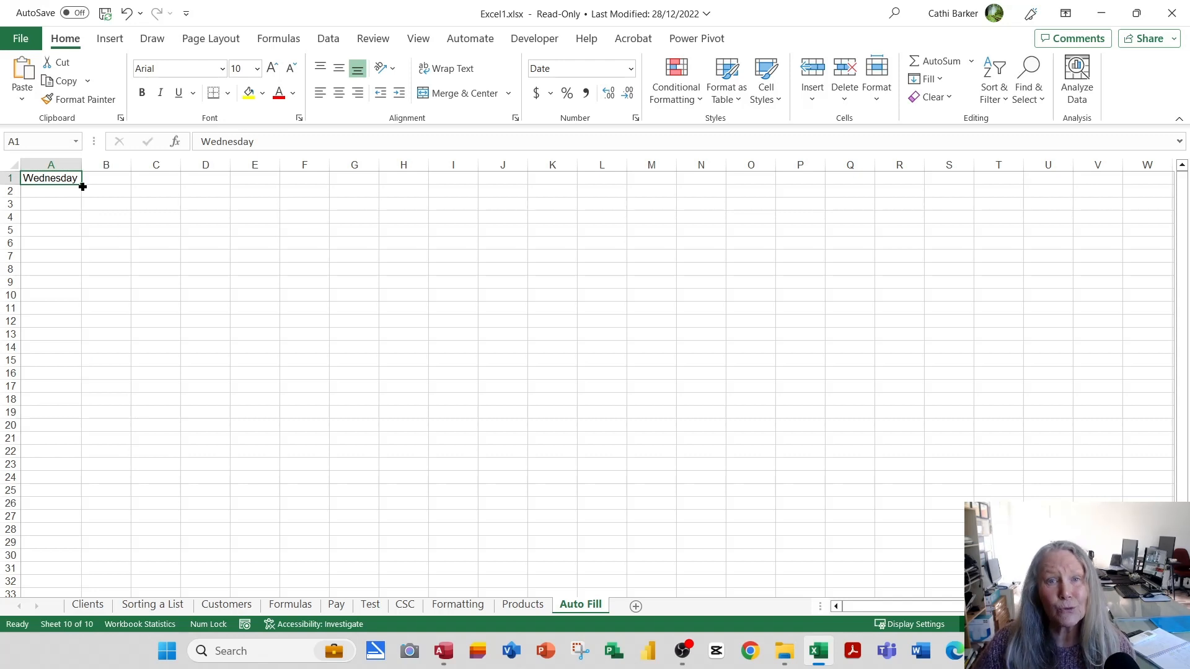
{"action": "left_click_drag", "start_coordinate": [82, 187], "coordinate": [77, 429]}
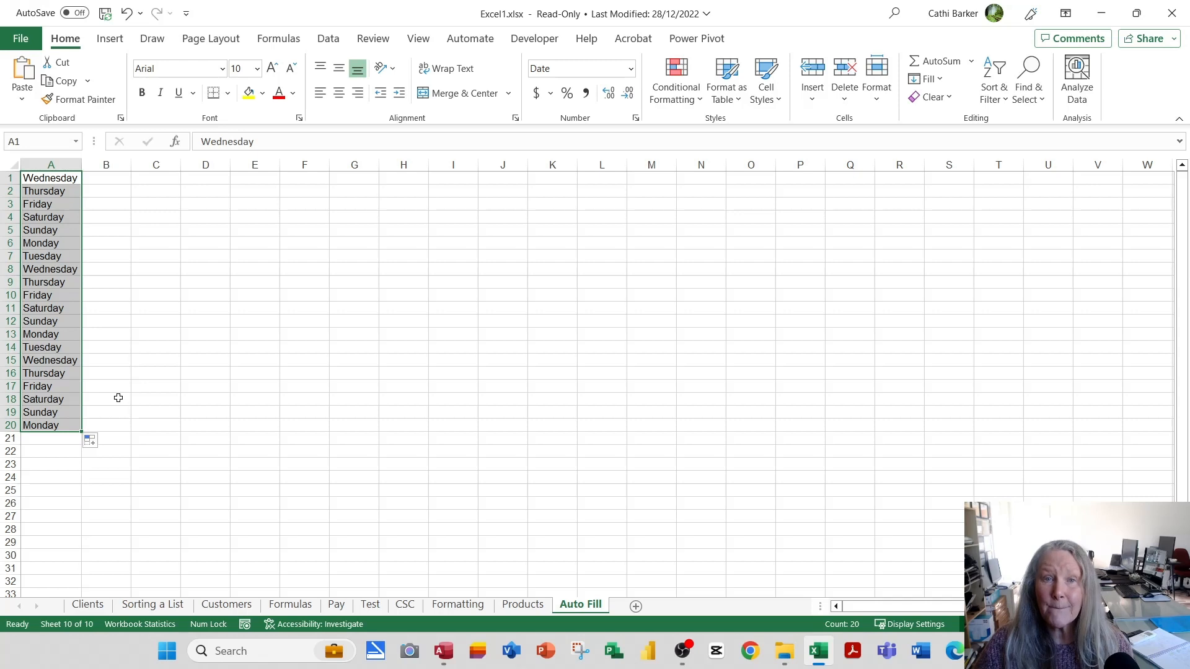
Try filling the day series from A1 across row 1 to N1, and undo that fill.
{"action": "left_click", "coordinate": [49, 180]}
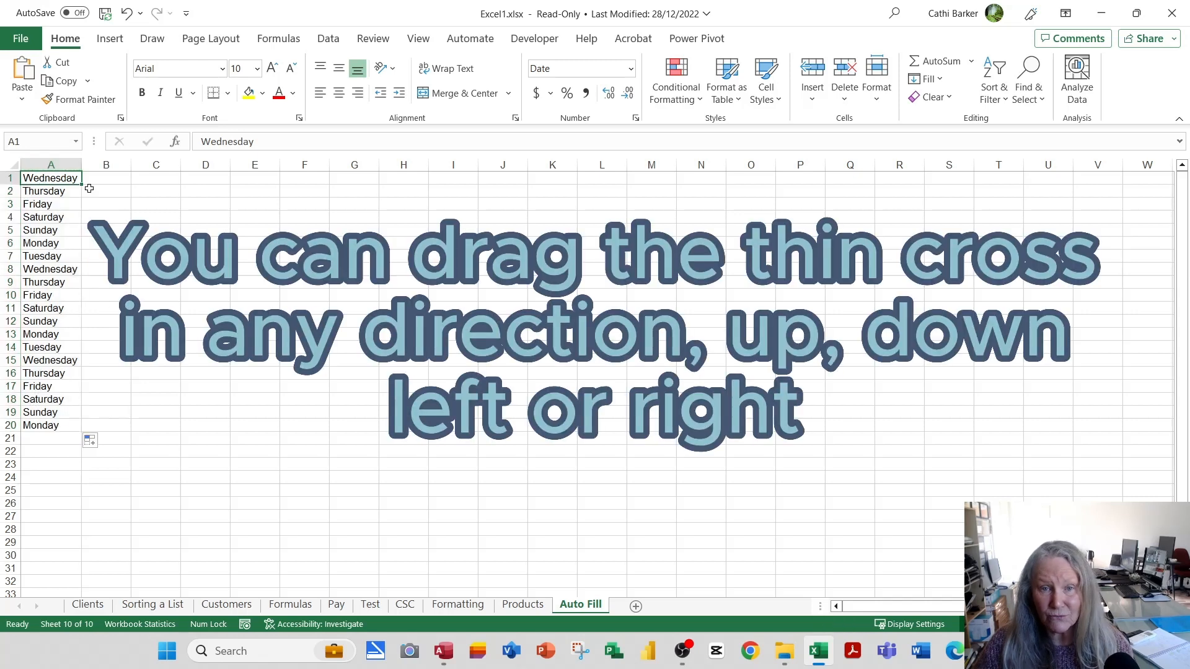
{"action": "left_click_drag", "start_coordinate": [83, 184], "coordinate": [740, 195]}
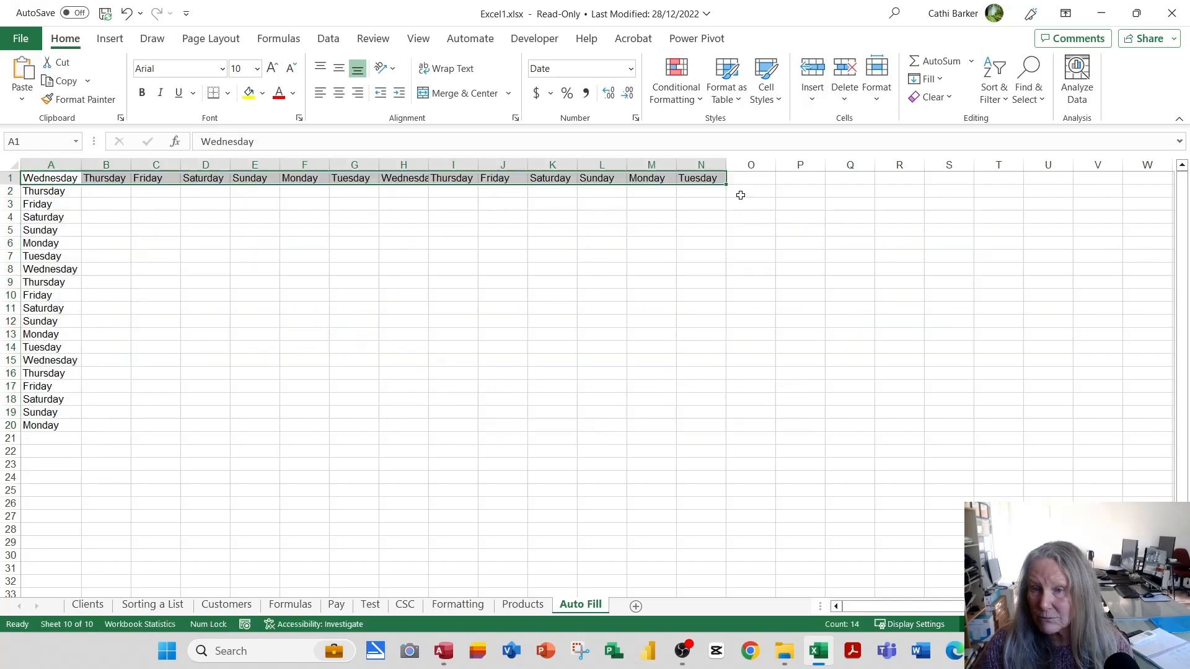
{"action": "left_click", "coordinate": [126, 14]}
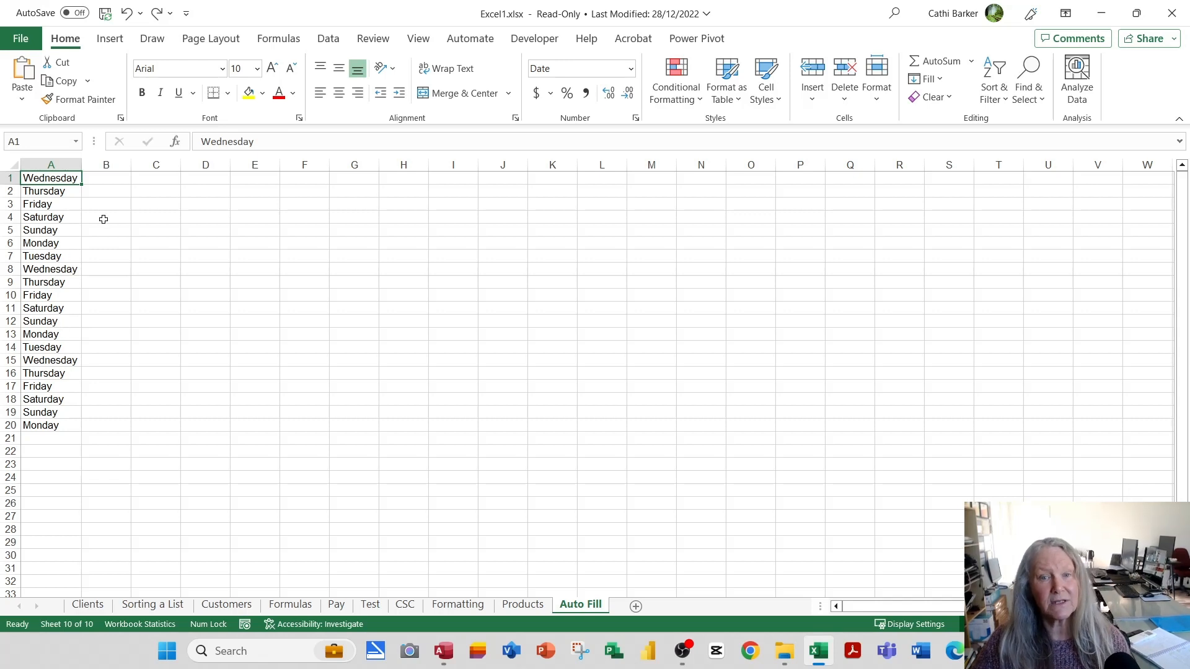
Enter Mon in B1 and fill the abbreviated day series down to B20.
{"action": "left_click", "coordinate": [119, 179]}
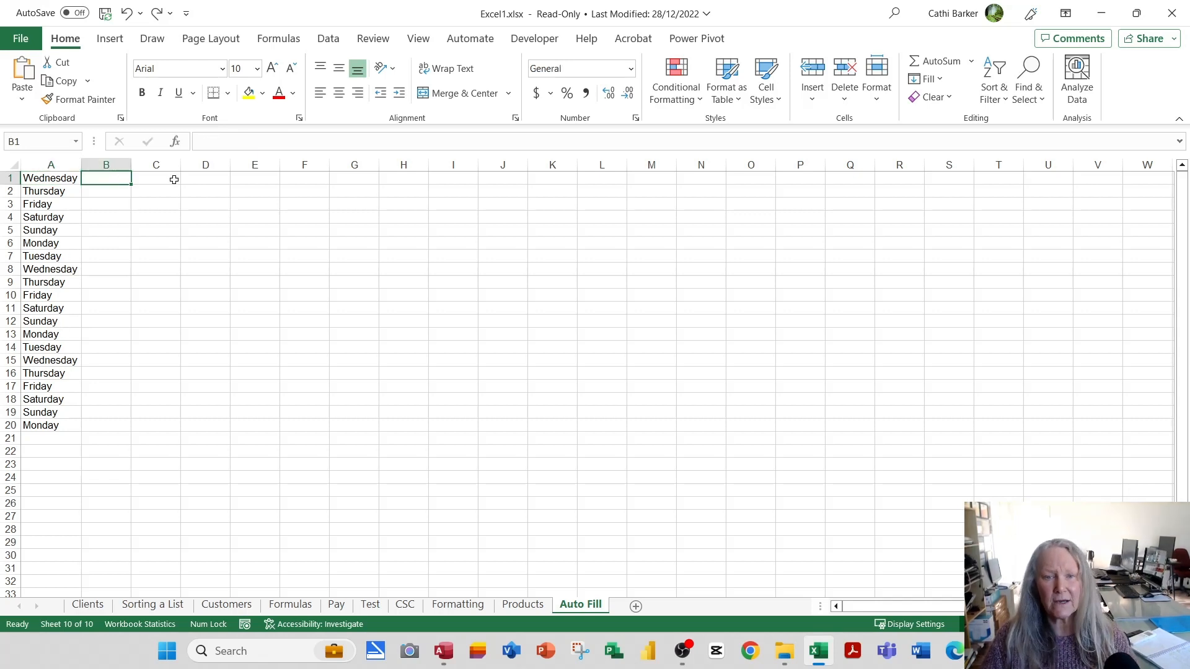
{"action": "type", "text": "Mon"}
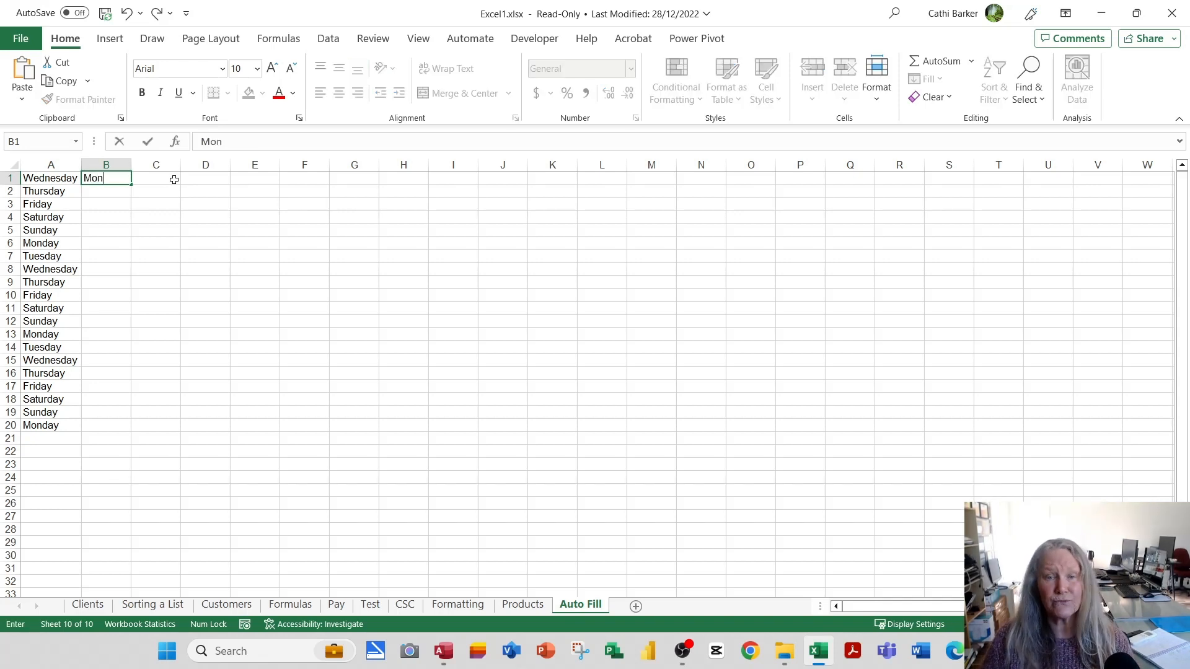
{"action": "key", "text": "Return"}
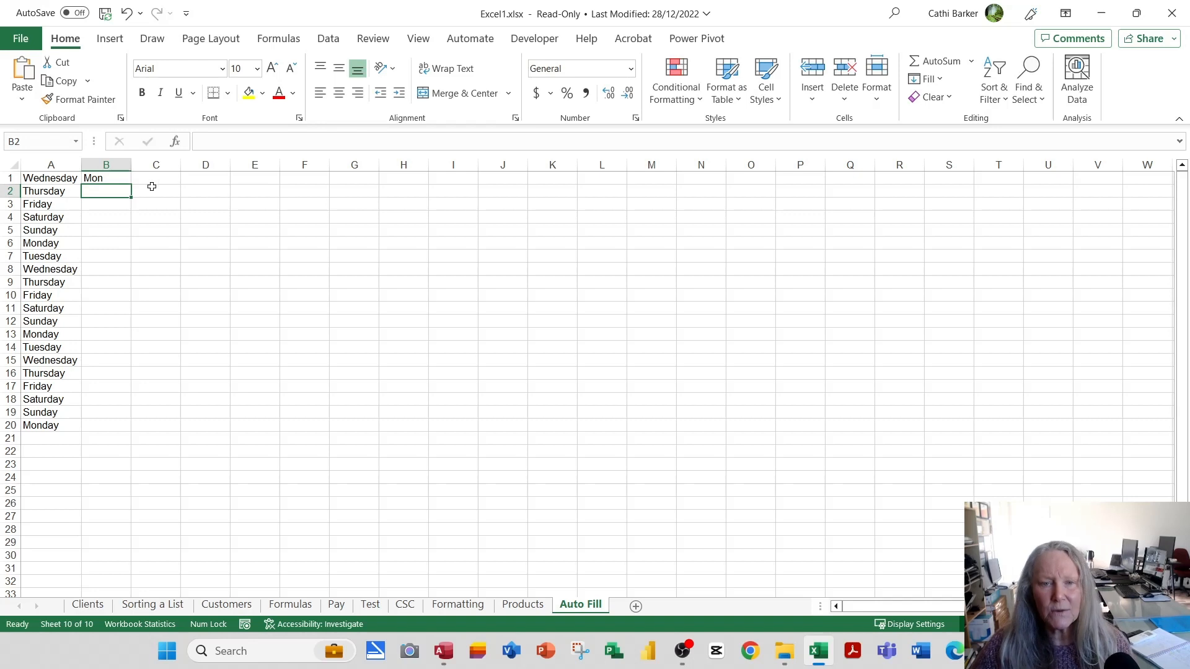
{"action": "left_click", "coordinate": [107, 182]}
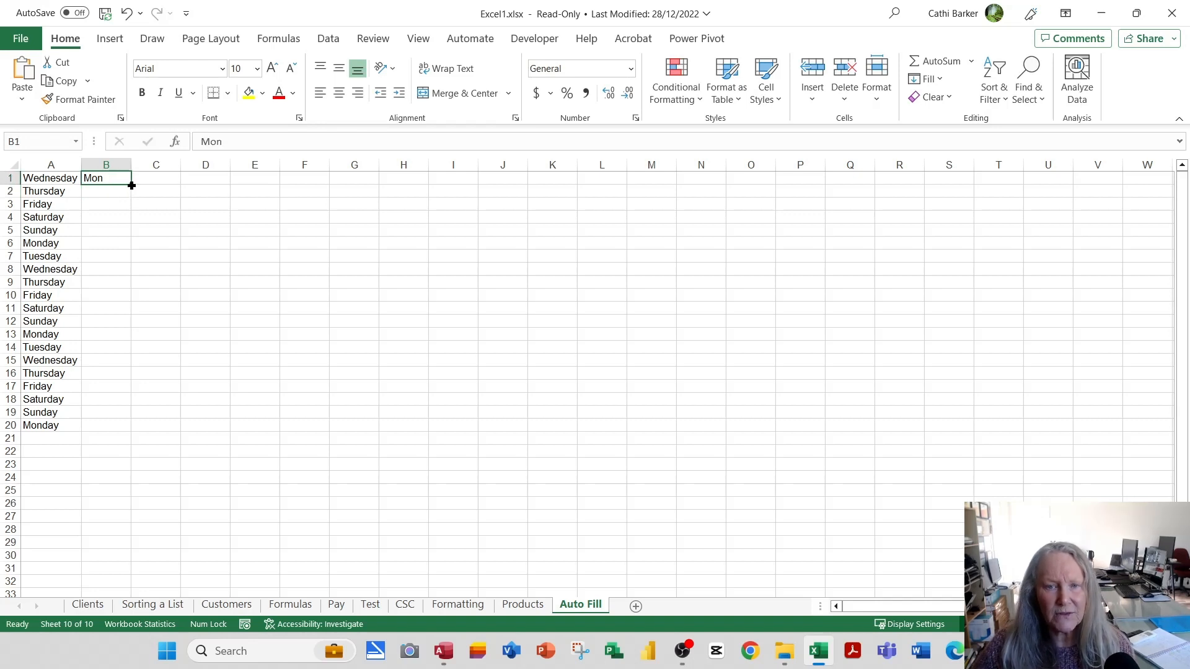
{"action": "left_click_drag", "start_coordinate": [131, 185], "coordinate": [148, 433]}
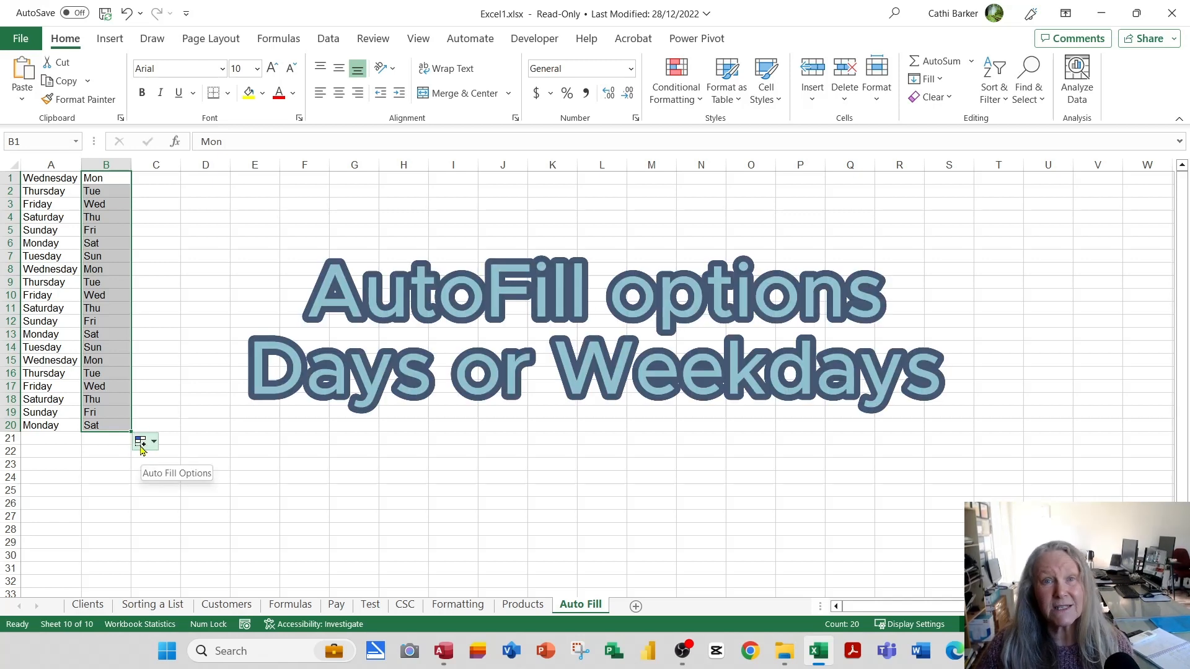
Change the auto fill option for B1:B20 to Fill Weekdays.
{"action": "left_click", "coordinate": [141, 443]}
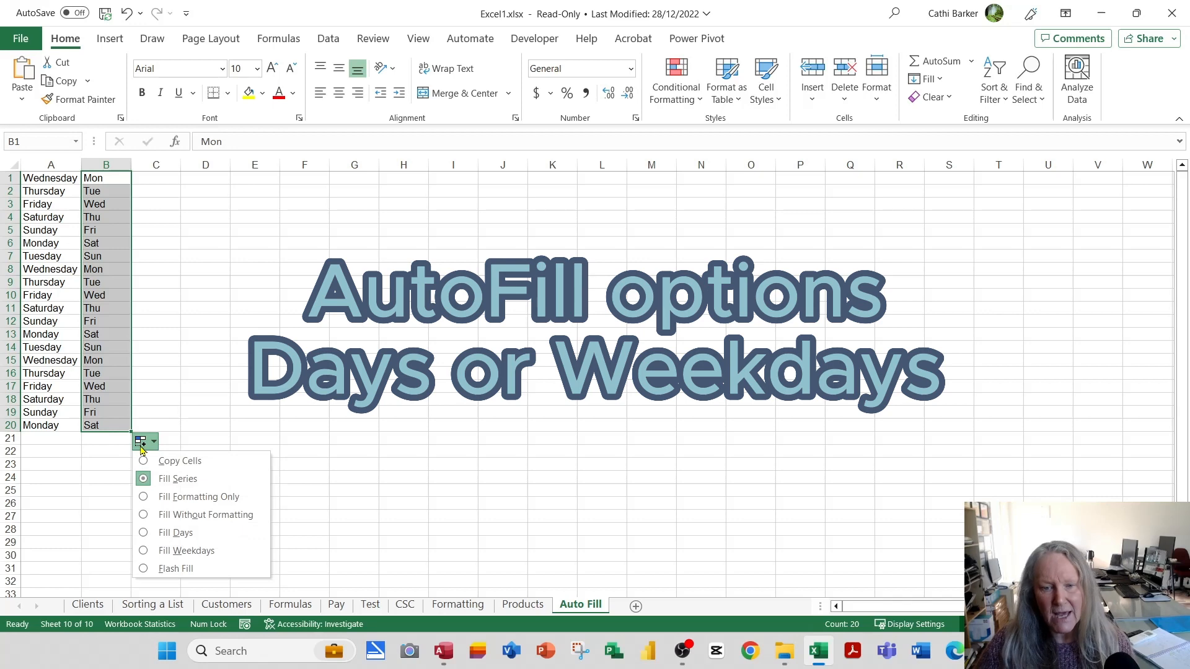
{"action": "left_click", "coordinate": [197, 552]}
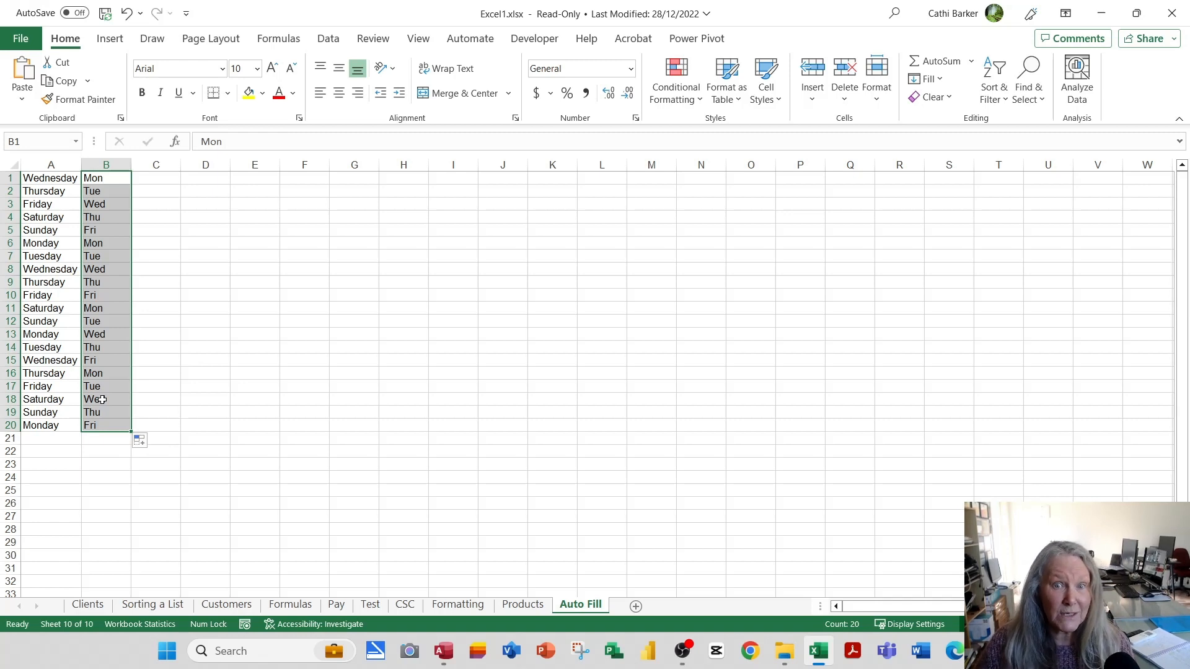
Change the auto fill option for B1:B20 to Fill Days and fit column B to its contents.
{"action": "left_click", "coordinate": [142, 442]}
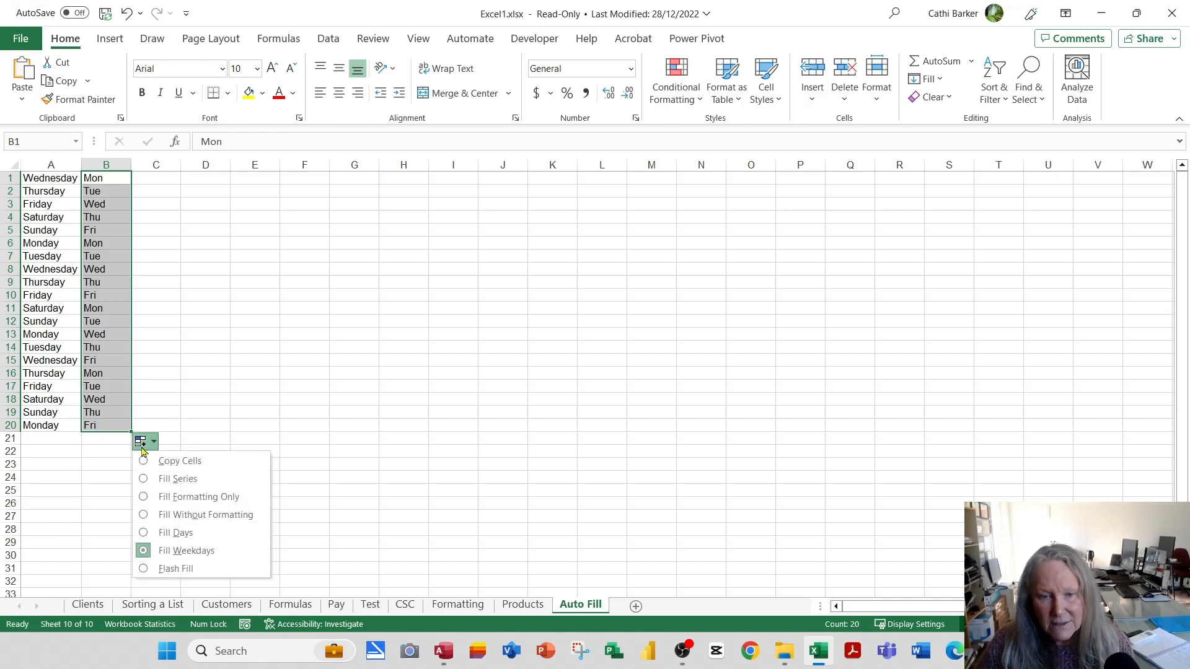
{"action": "left_click", "coordinate": [173, 534]}
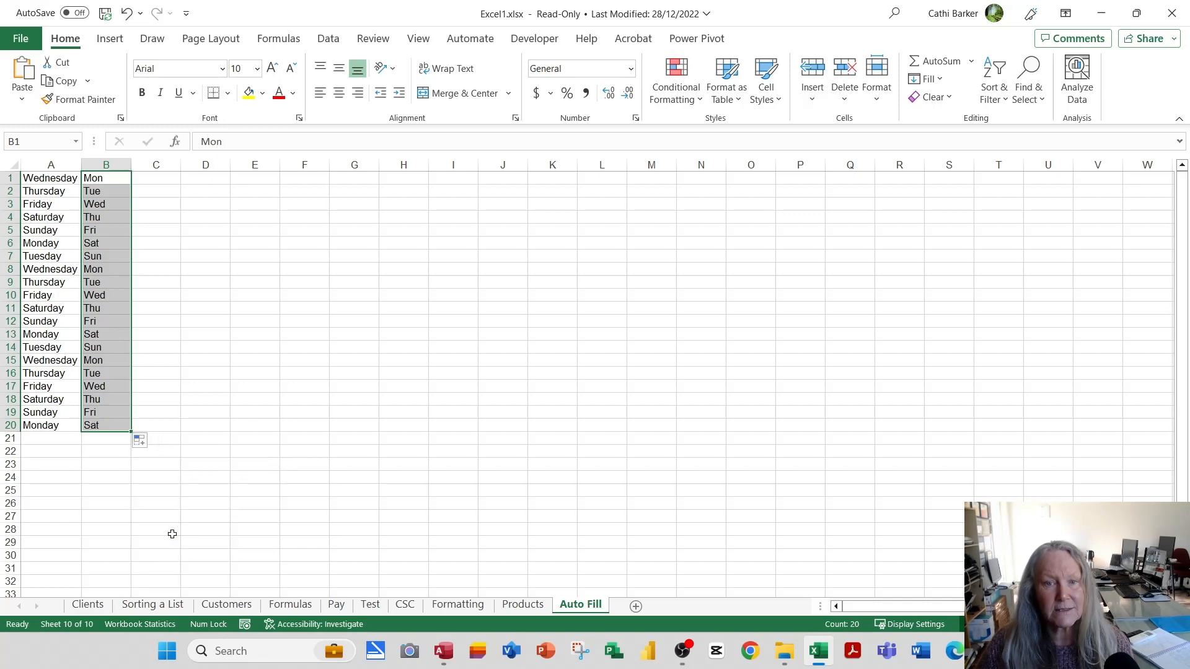
{"action": "double_click", "coordinate": [130, 164]}
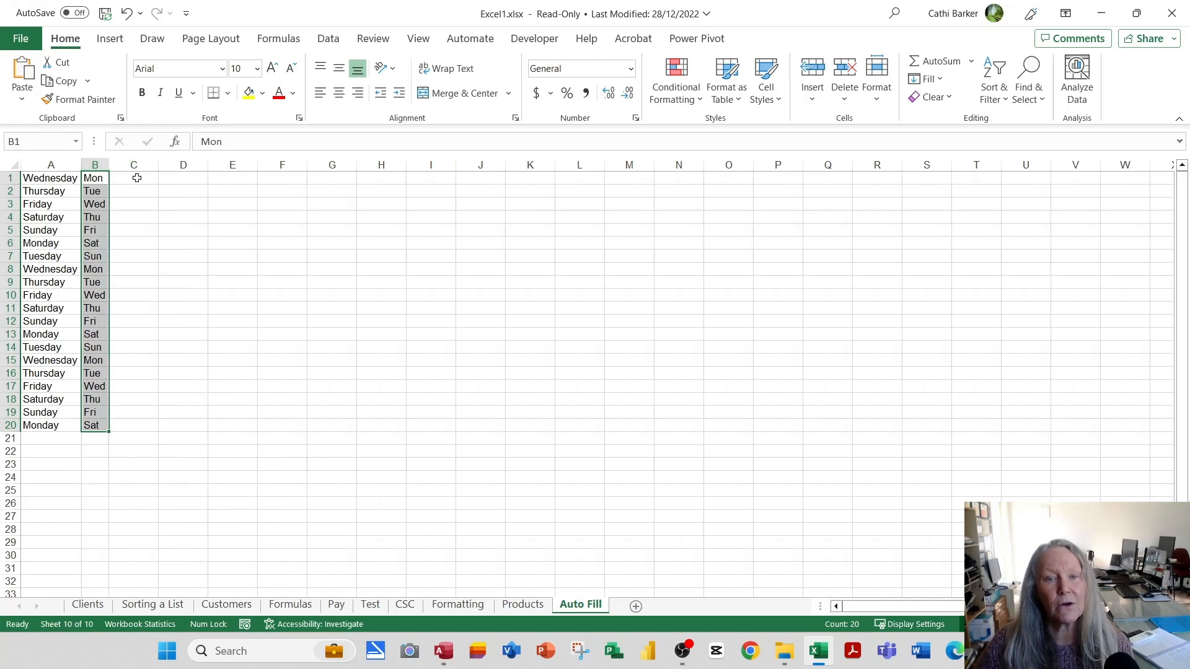
Enter January in C1, fill the month series down to December in C12, and fit column C to its contents.
{"action": "left_click", "coordinate": [137, 178]}
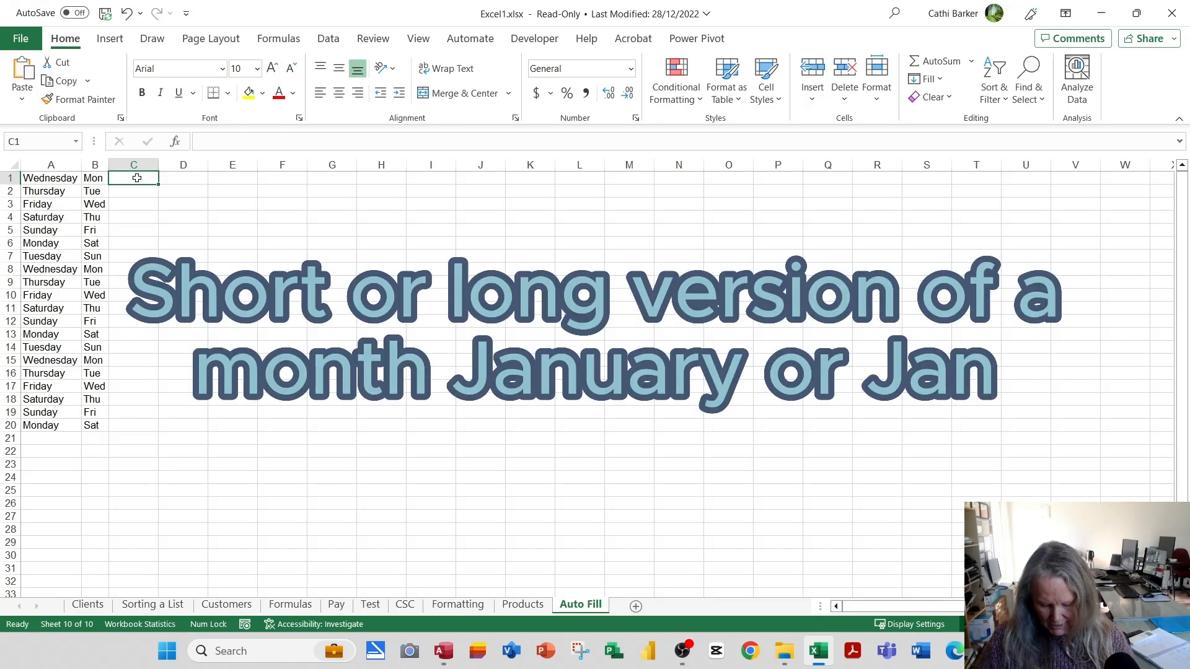
{"action": "type", "text": "January"}
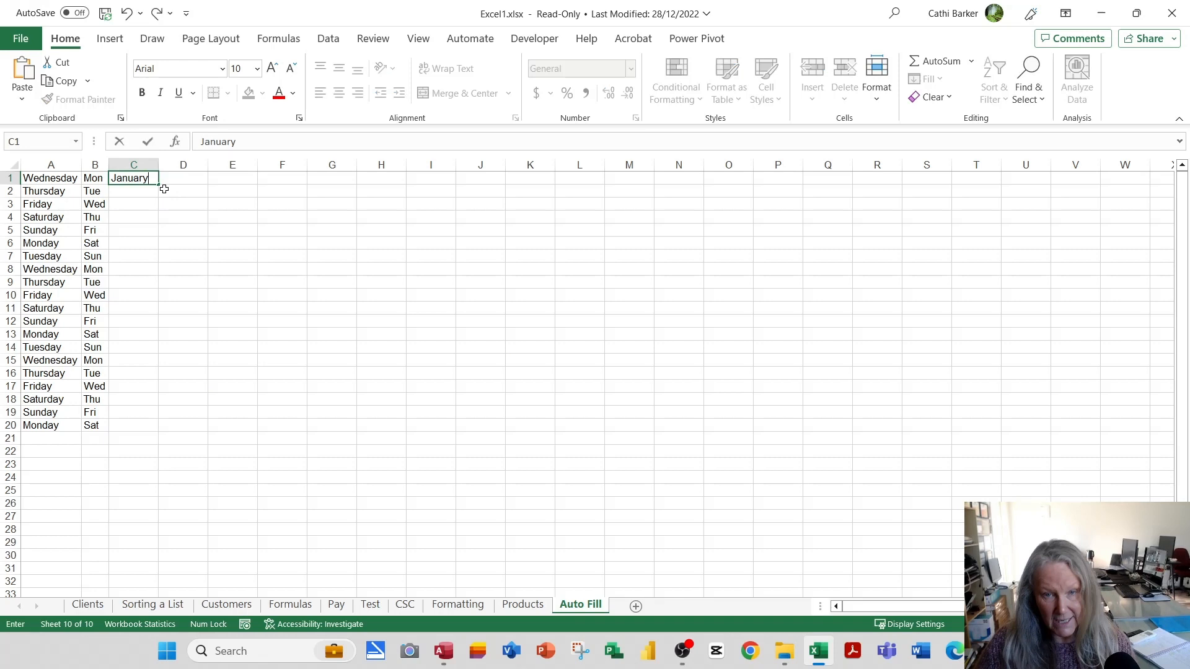
{"action": "key", "text": "Return"}
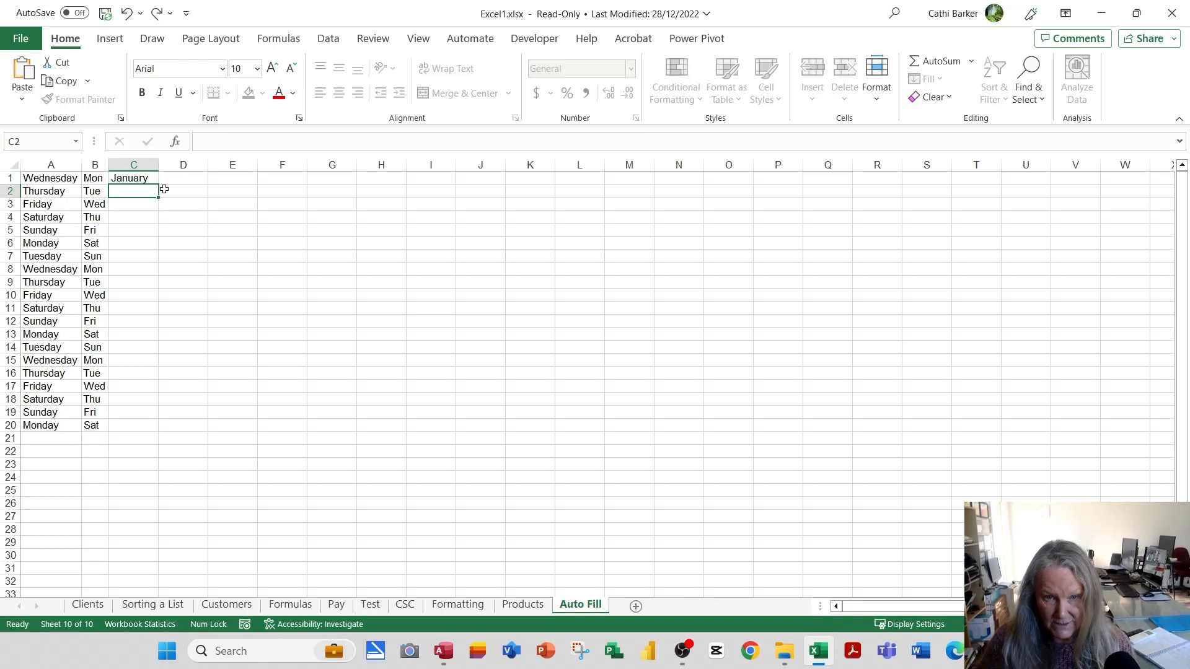
{"action": "left_click", "coordinate": [130, 178]}
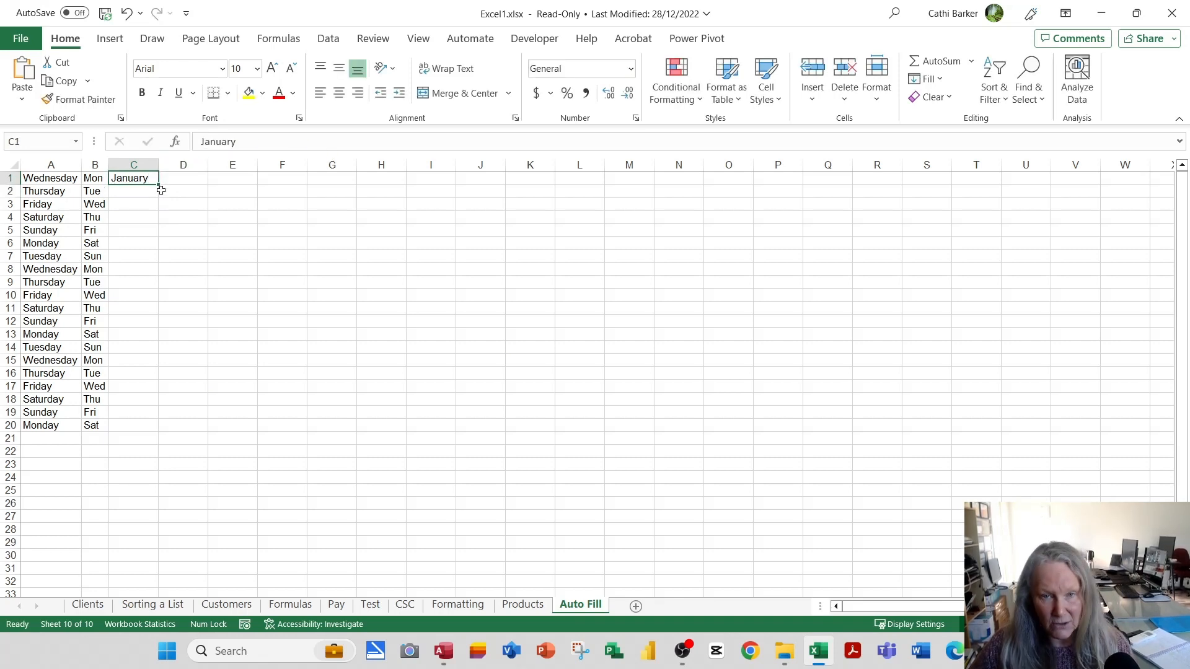
{"action": "left_click_drag", "start_coordinate": [160, 184], "coordinate": [163, 331]}
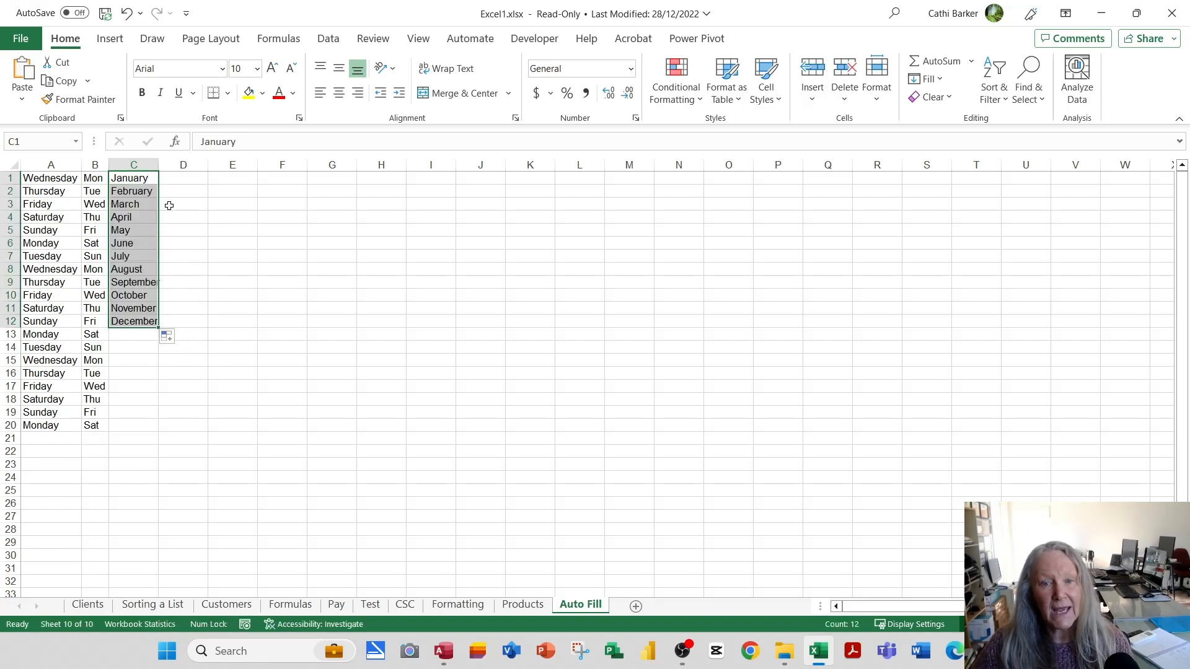
{"action": "double_click", "coordinate": [159, 164]}
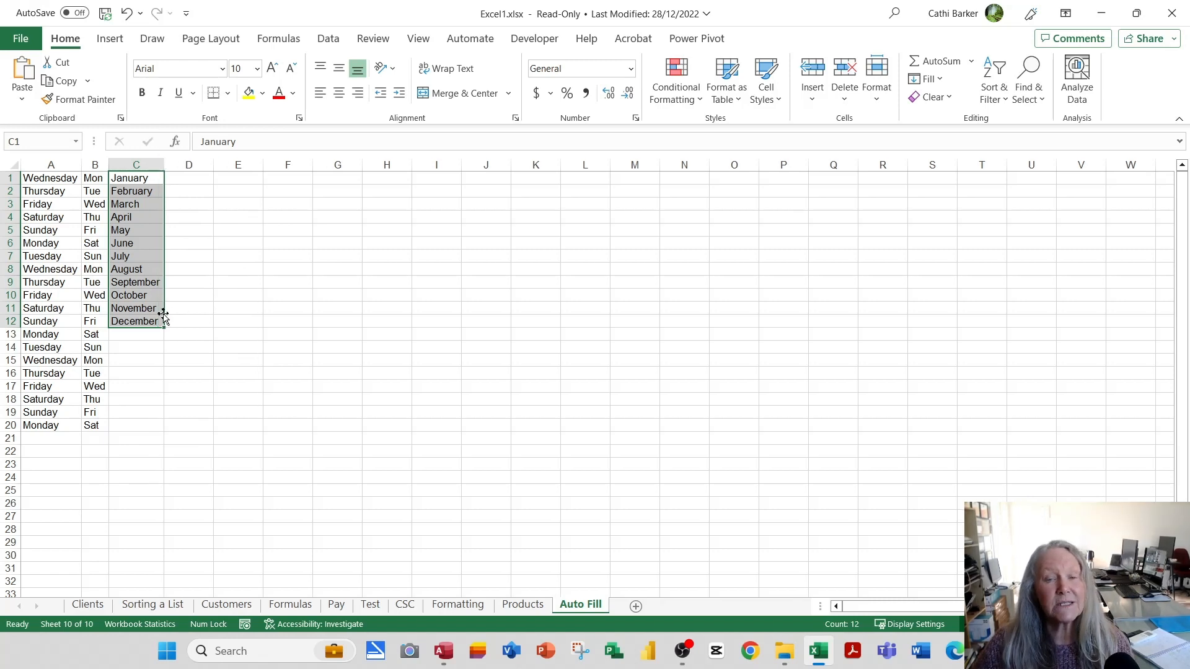
Enter the date 25/2/23 in D1 and fill the consecutive dates down to D20.
{"action": "left_click", "coordinate": [191, 178]}
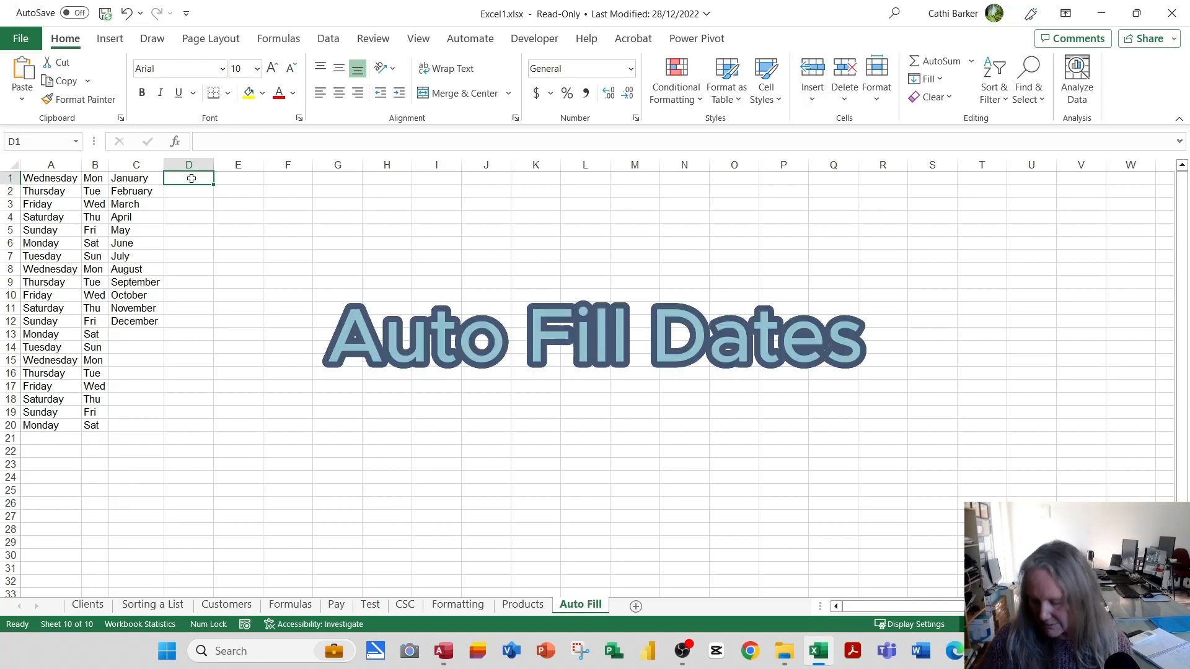
{"action": "type", "text": "25/2/23"}
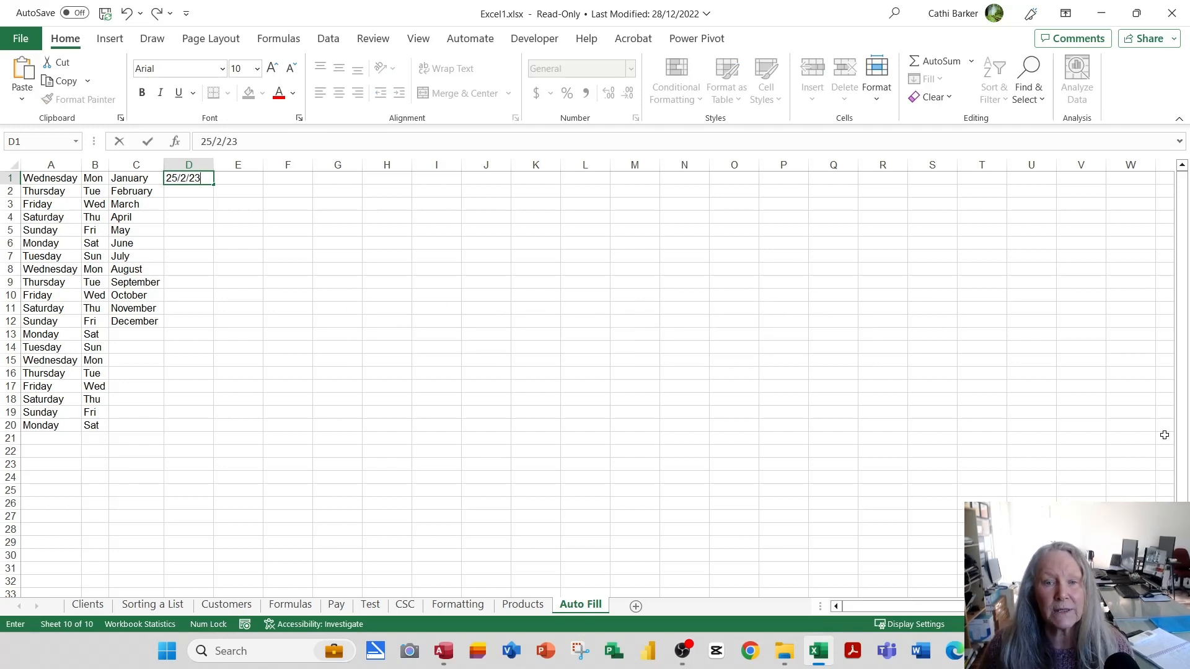
{"action": "key", "text": "Return"}
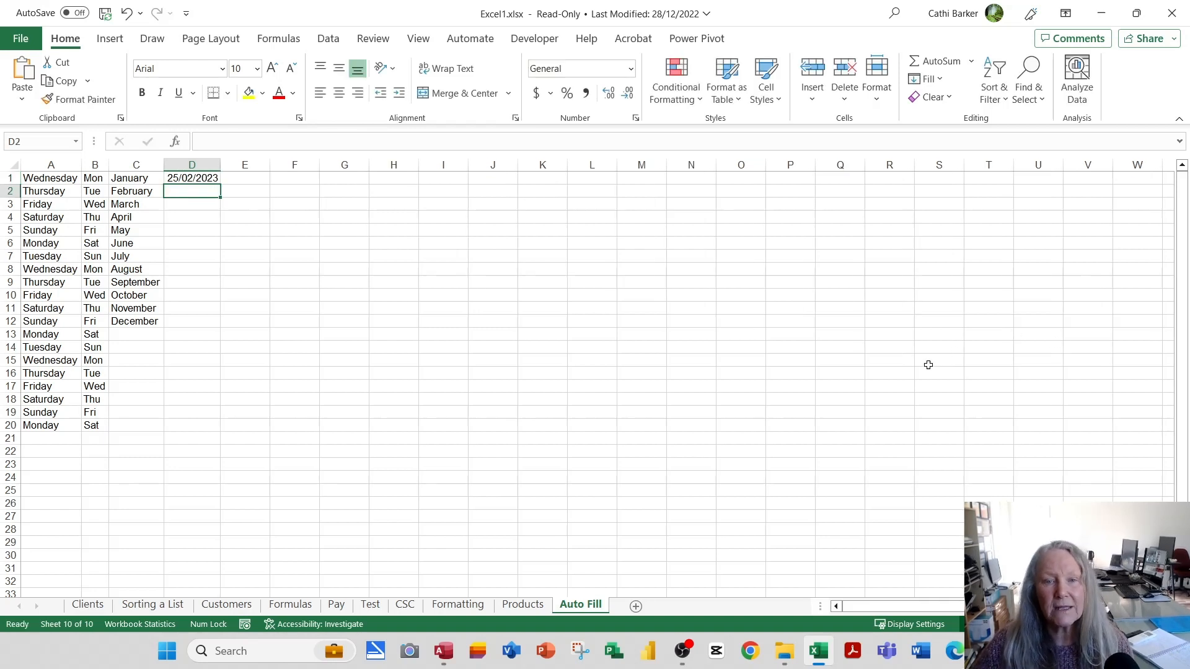
{"action": "left_click", "coordinate": [196, 179]}
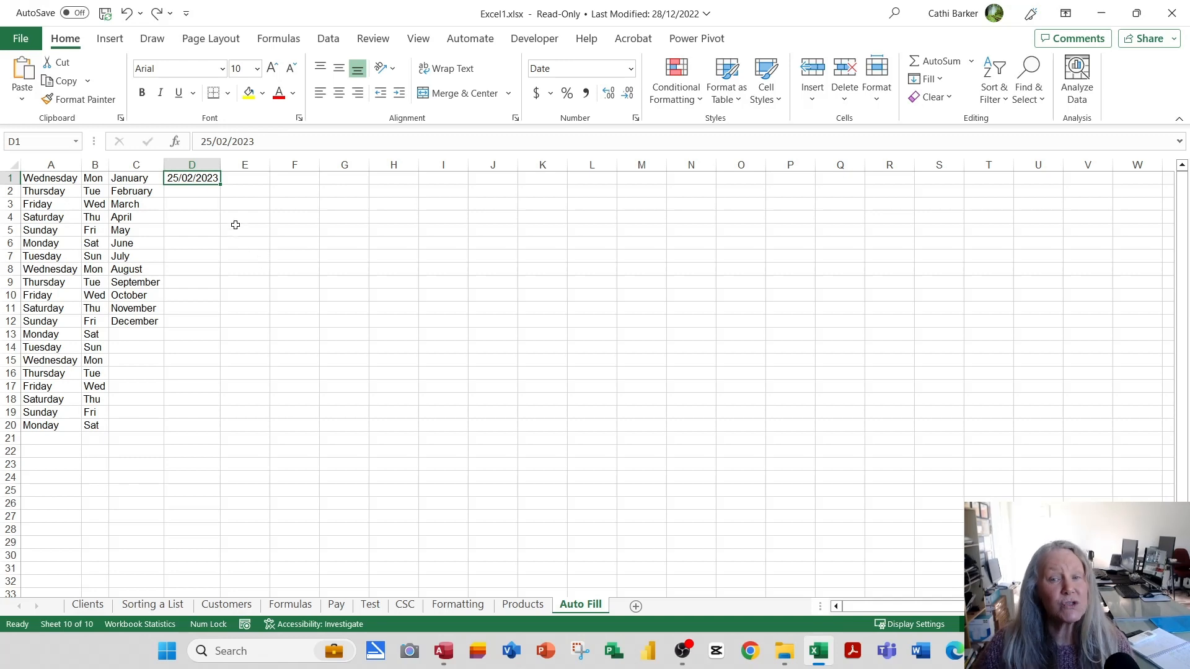
{"action": "double_click", "coordinate": [221, 186]}
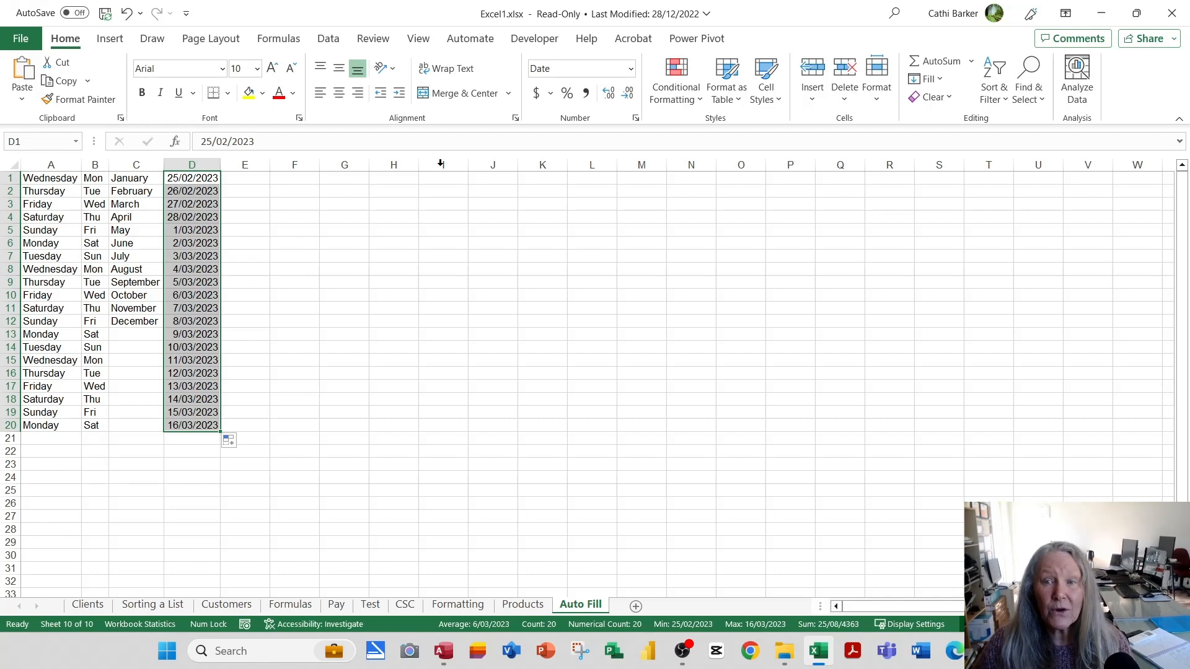
Format the dates in D1:D20 as Long Date.
{"action": "left_click", "coordinate": [632, 73]}
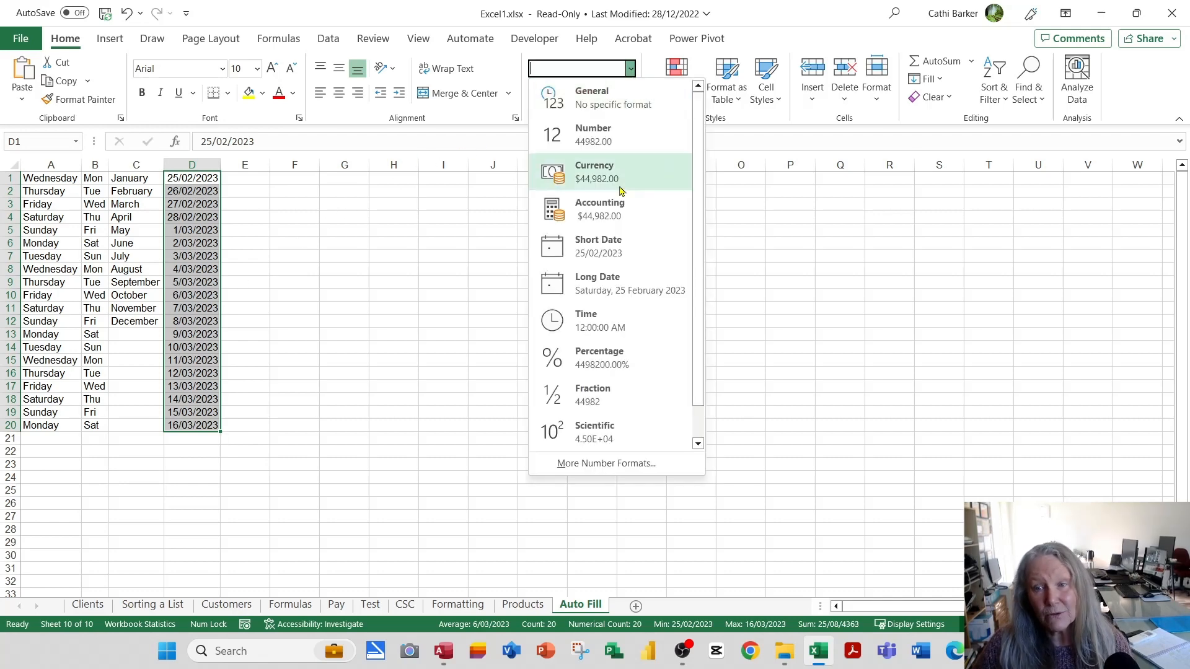
{"action": "left_click", "coordinate": [600, 282]}
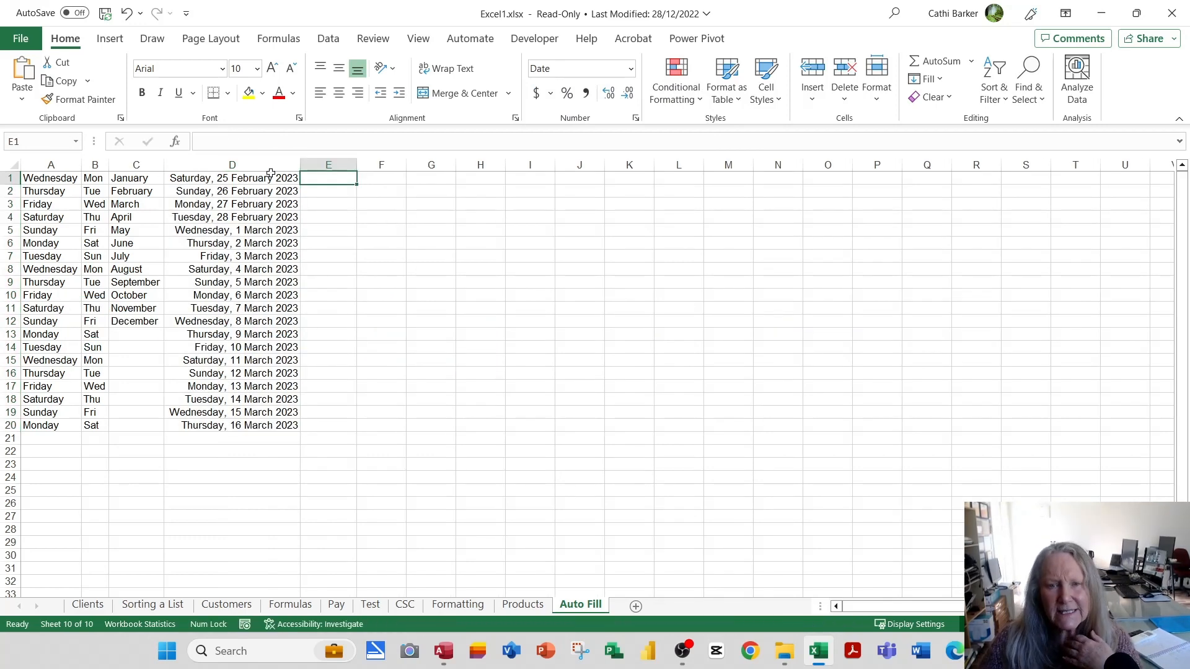
Format the dates in column D as Short Date and fit the column to its contents.
{"action": "left_click", "coordinate": [273, 163]}
{"action": "left_click", "coordinate": [631, 68]}
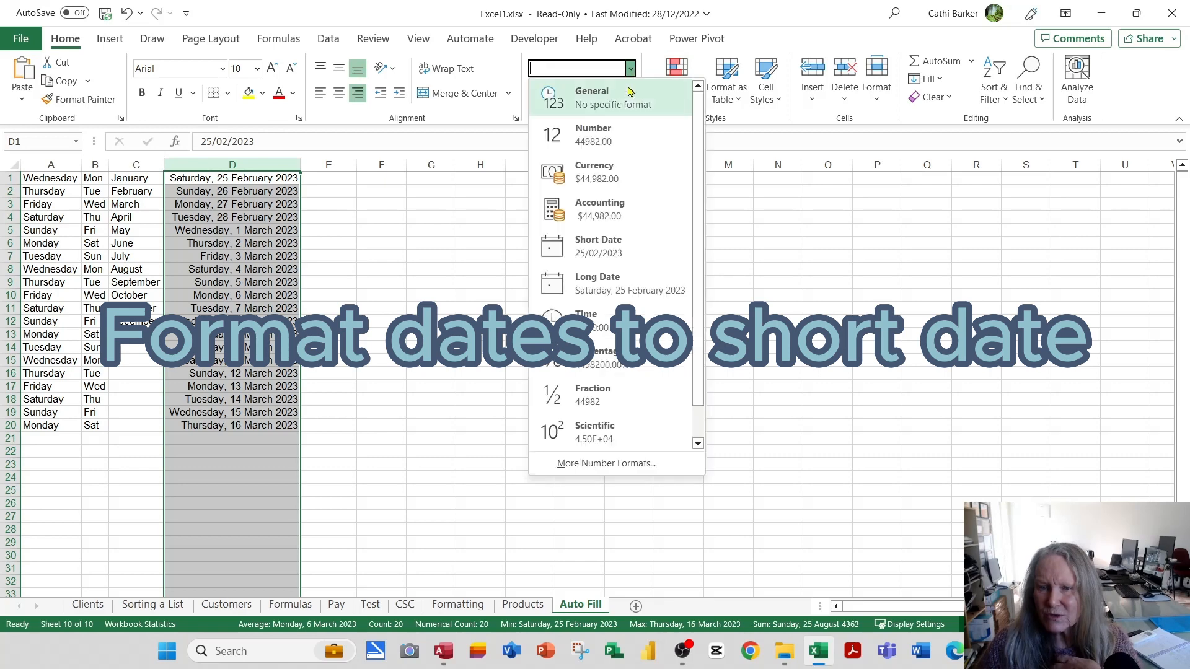
{"action": "left_click", "coordinate": [621, 246]}
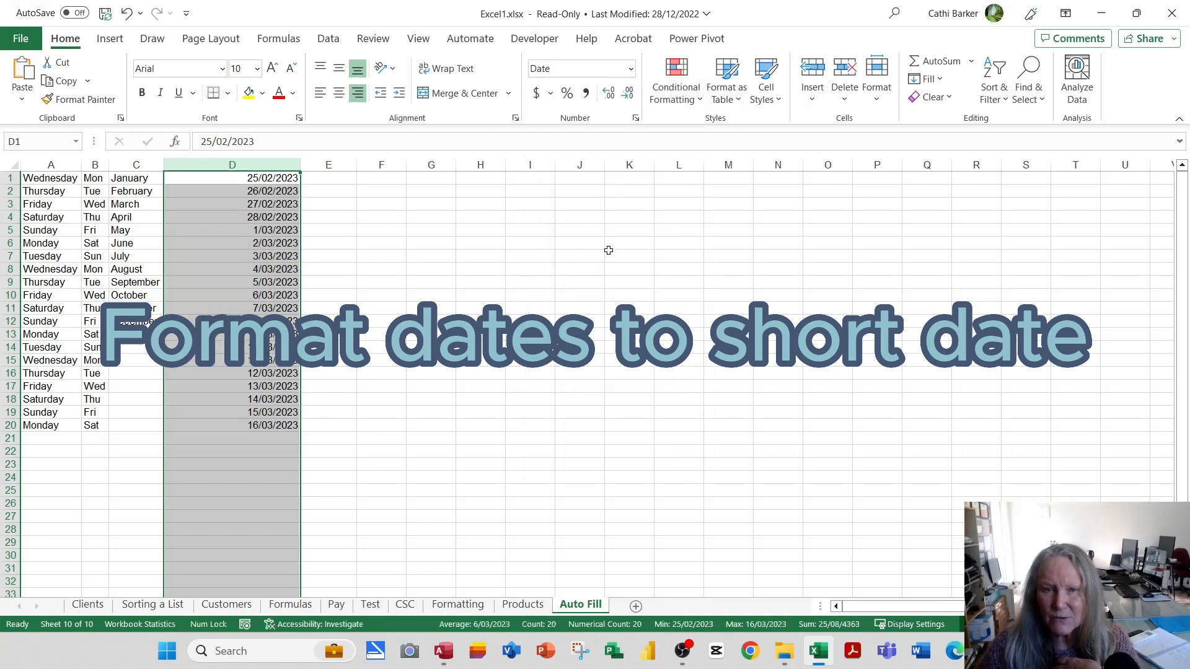
{"action": "double_click", "coordinate": [299, 162]}
Enter the date 25/2/24 in E1 and fill the consecutive dates down to E20.
{"action": "left_click", "coordinate": [243, 178]}
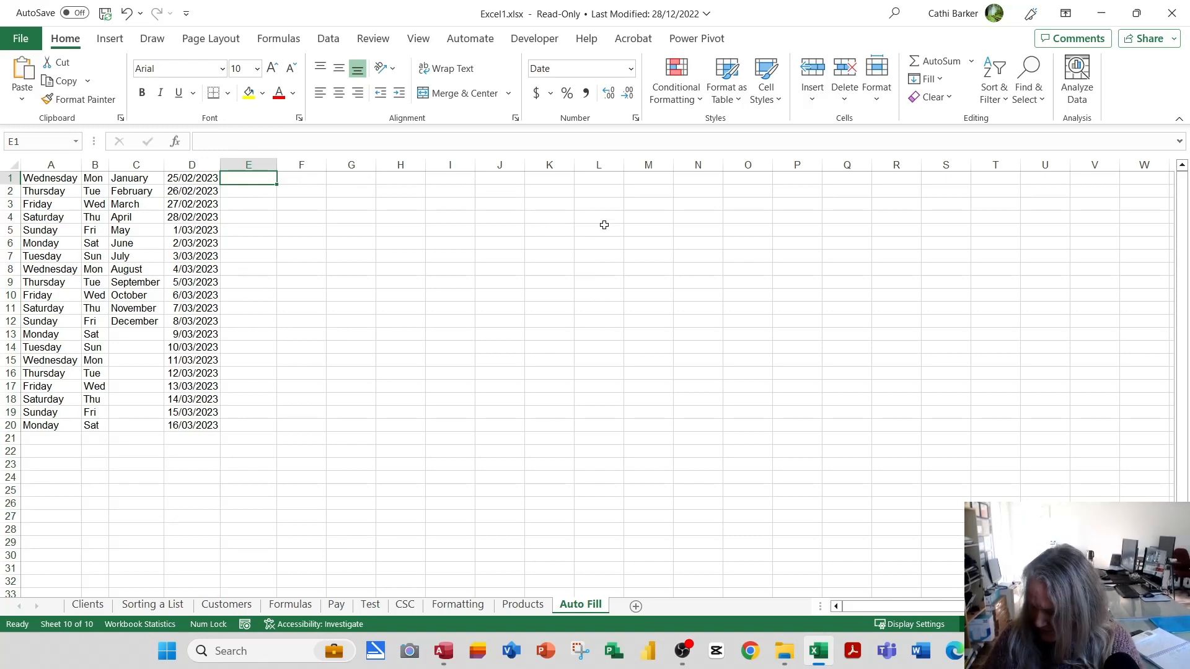
{"action": "type", "text": "25/2/24"}
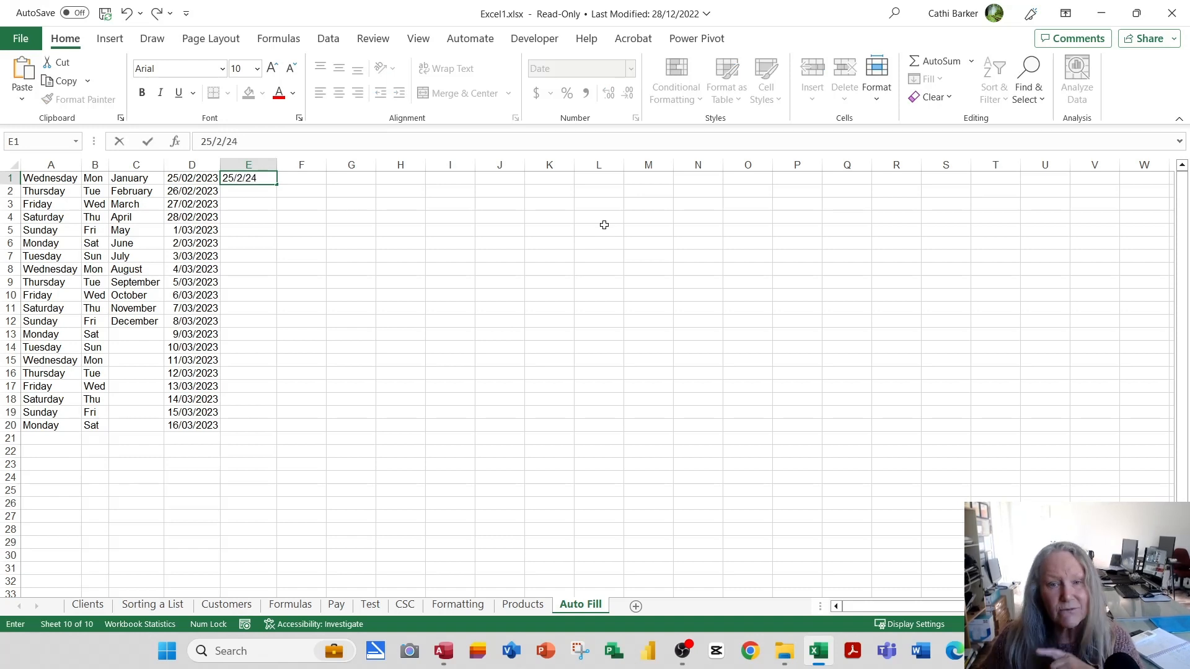
{"action": "key", "text": "Return"}
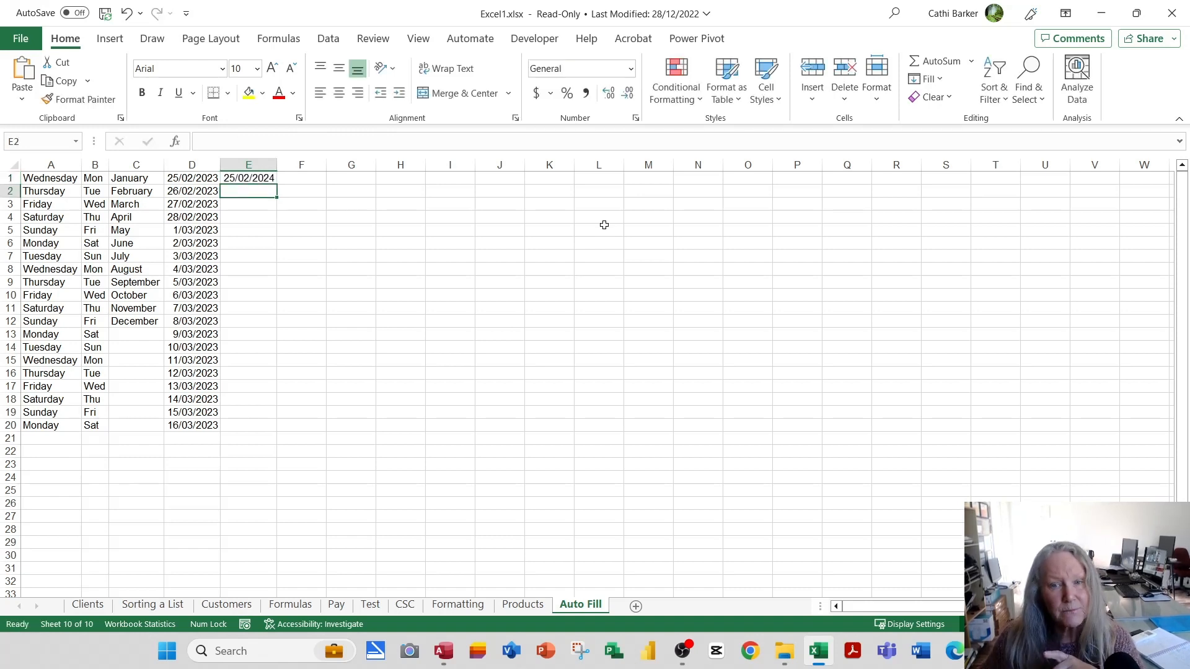
{"action": "left_click", "coordinate": [265, 180]}
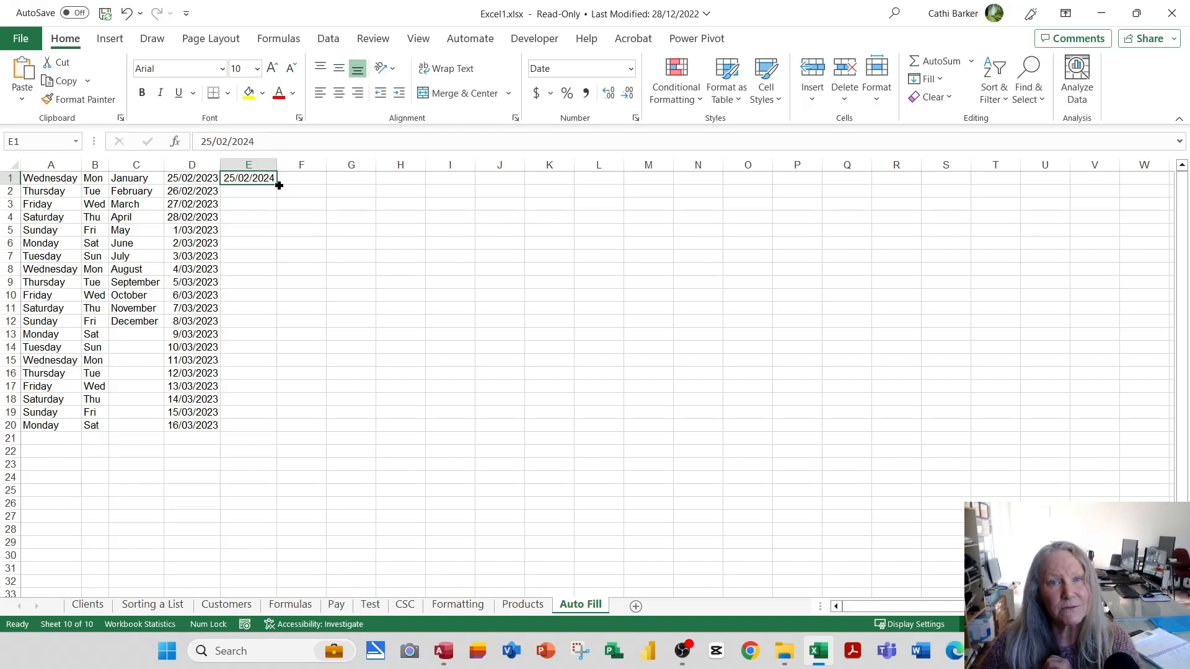
{"action": "double_click", "coordinate": [278, 186]}
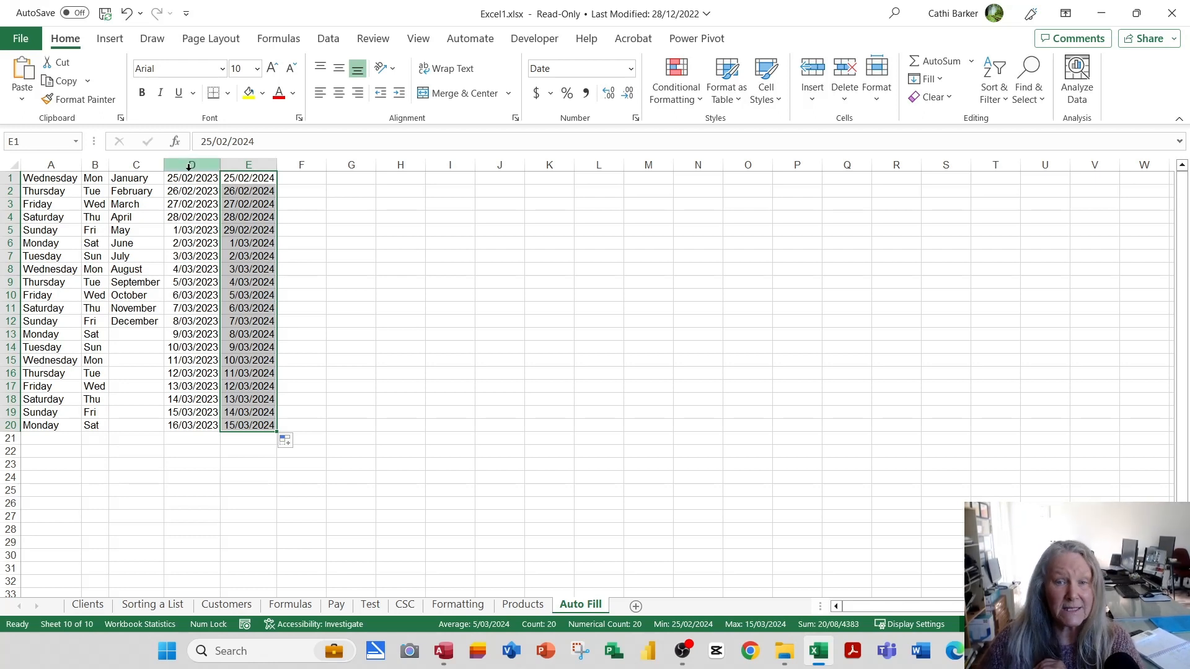
Format the dates in columns D and E as Long Date.
{"action": "left_click_drag", "start_coordinate": [187, 165], "coordinate": [237, 166]}
{"action": "left_click", "coordinate": [630, 68]}
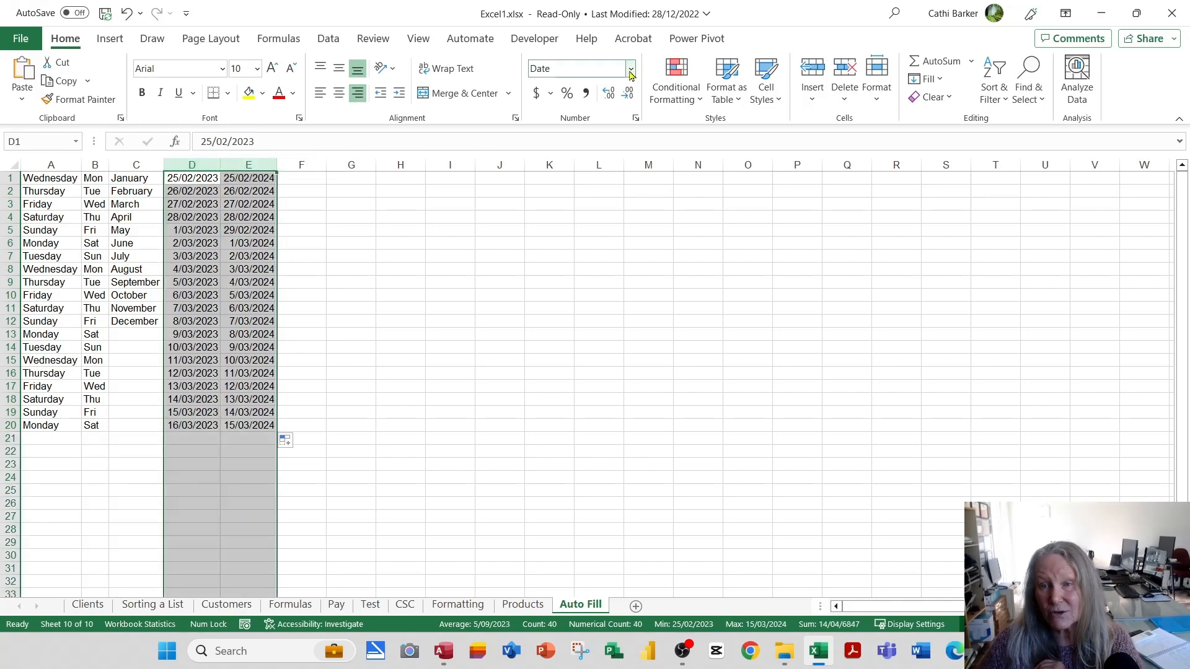
{"action": "left_click", "coordinate": [605, 282]}
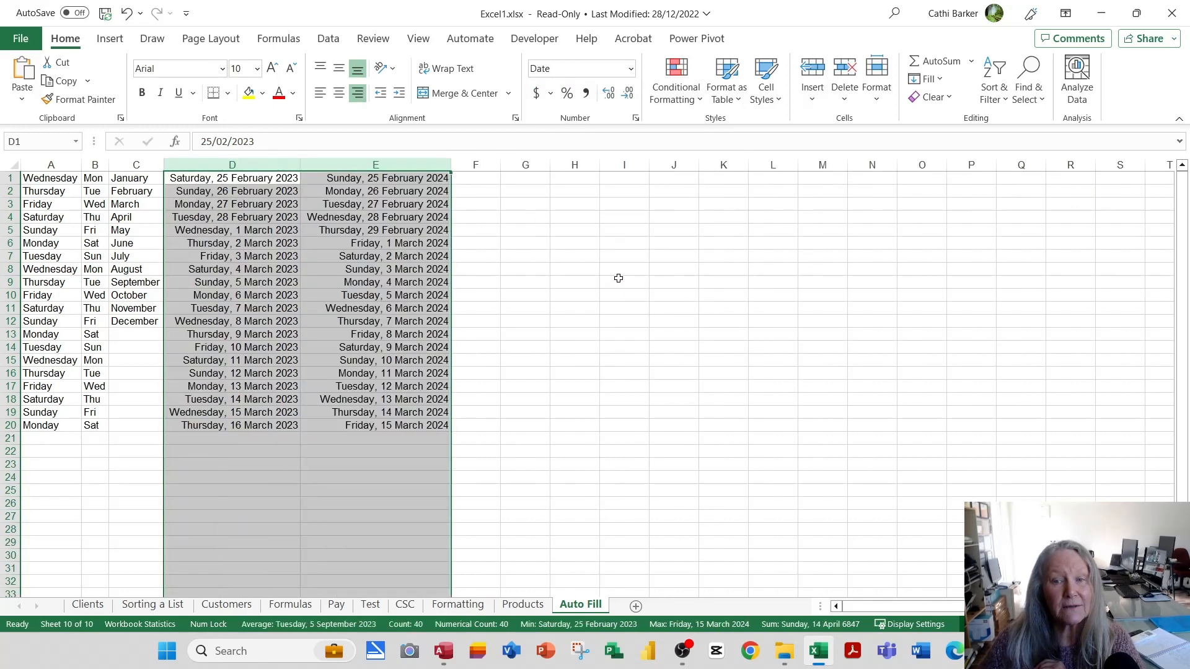
Format the dates in columns D and E as Short Date and fit both columns to their contents.
{"action": "left_click", "coordinate": [630, 68]}
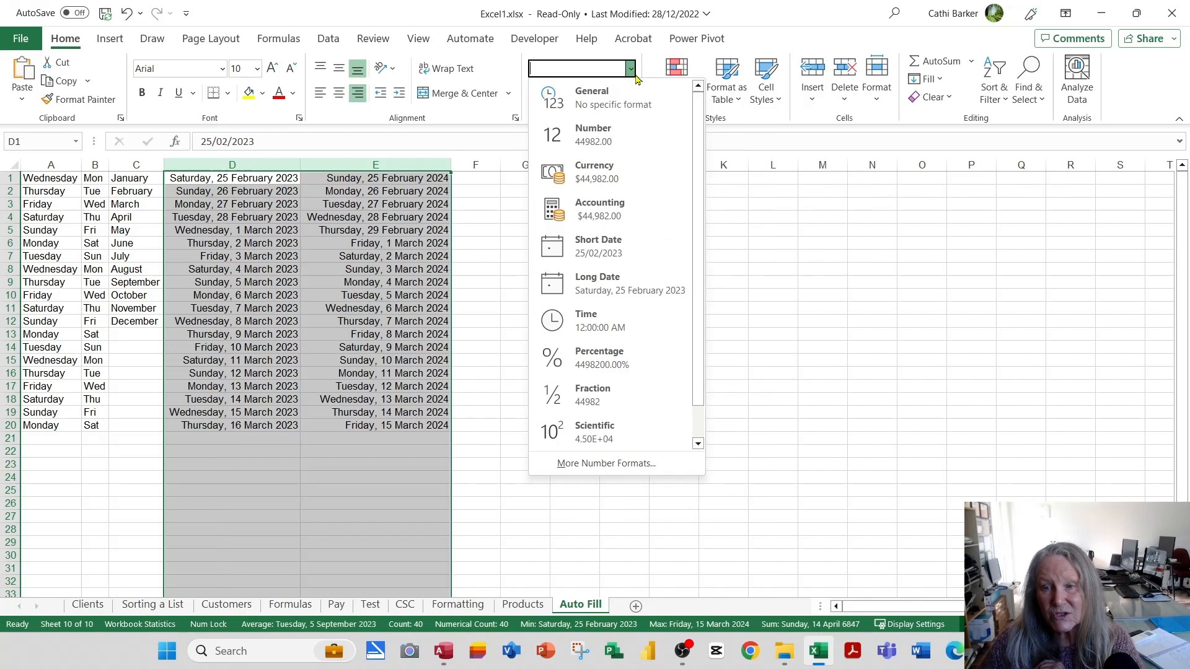
{"action": "left_click", "coordinate": [619, 249]}
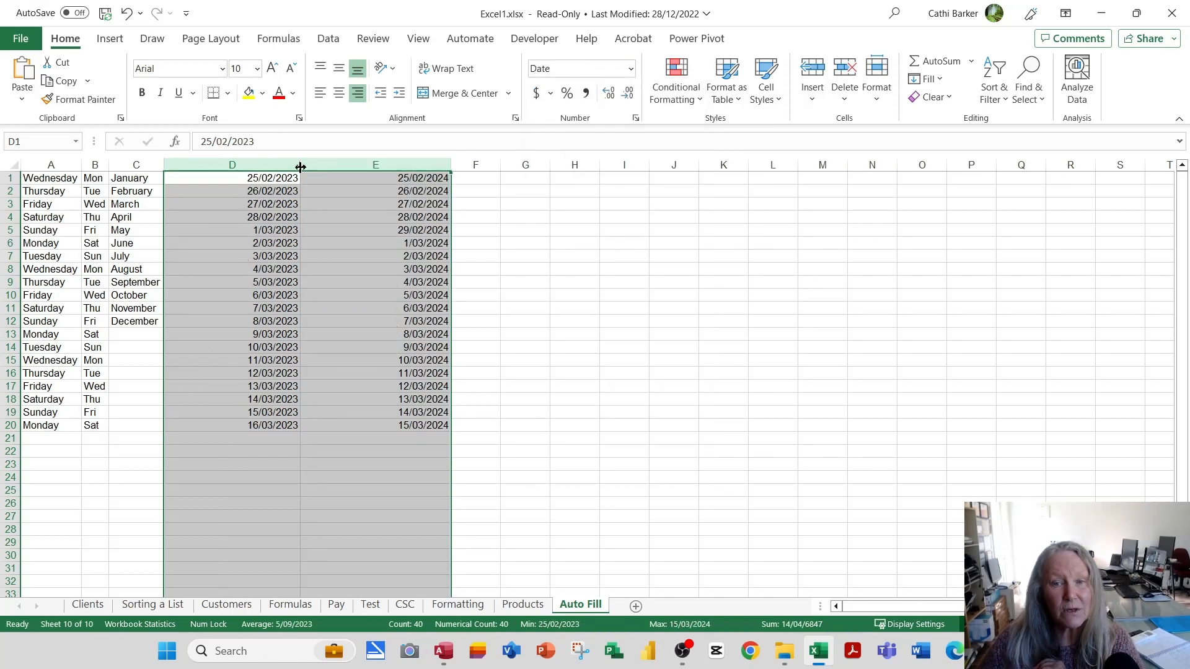
{"action": "double_click", "coordinate": [300, 165]}
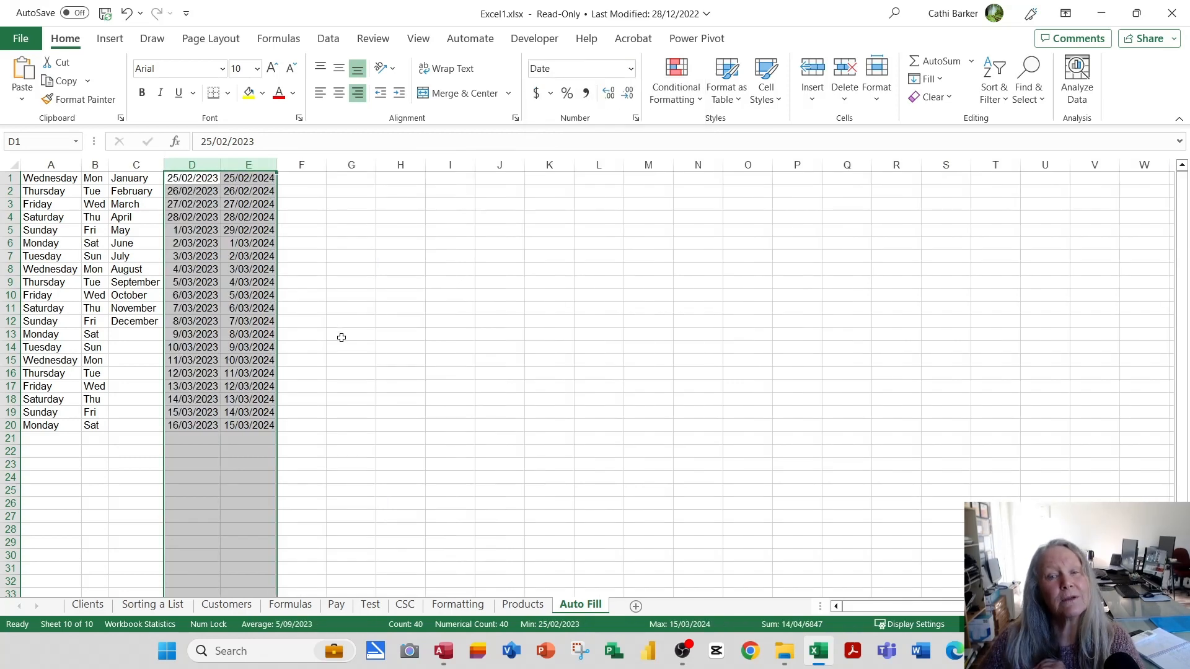
Enter the starting dates 3/1/24 in F1 and 17/1/24 in F2 for a fortnightly series.
{"action": "left_click", "coordinate": [303, 176]}
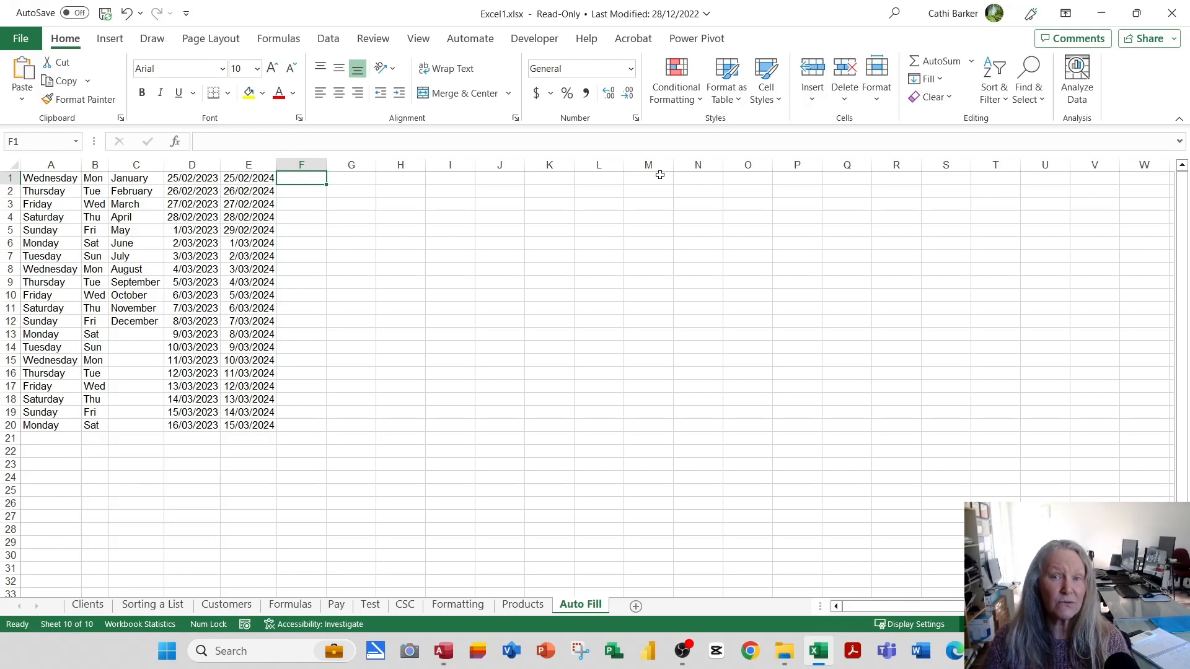
{"action": "type", "text": "3/1/24"}
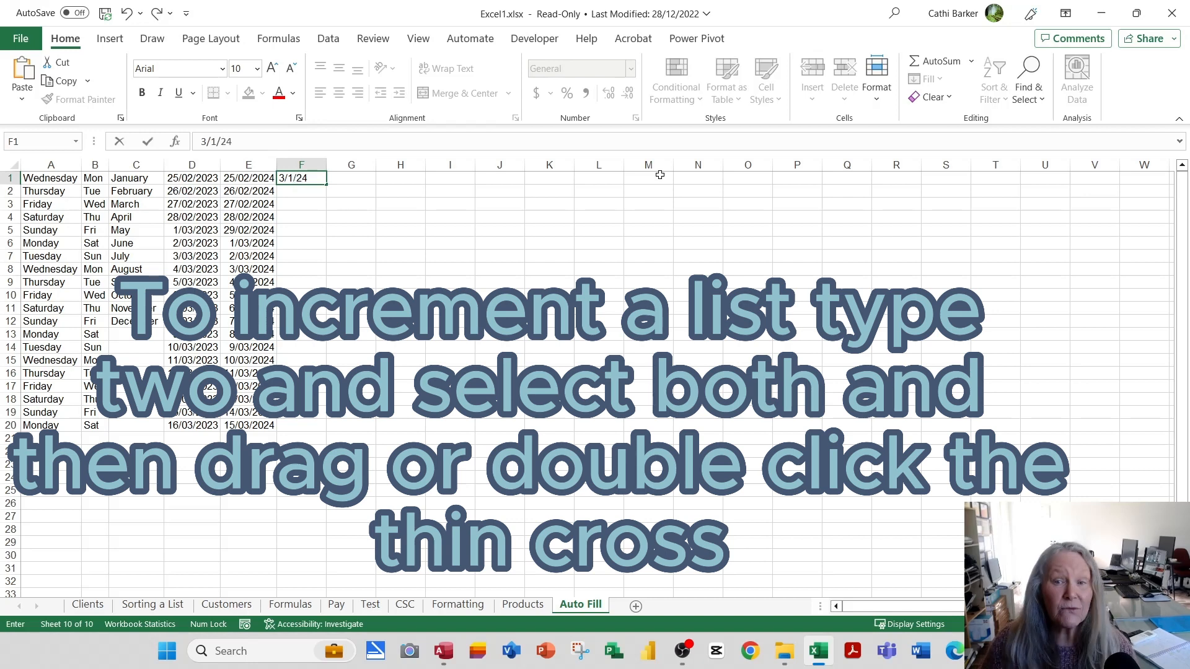
{"action": "key", "text": "Return"}
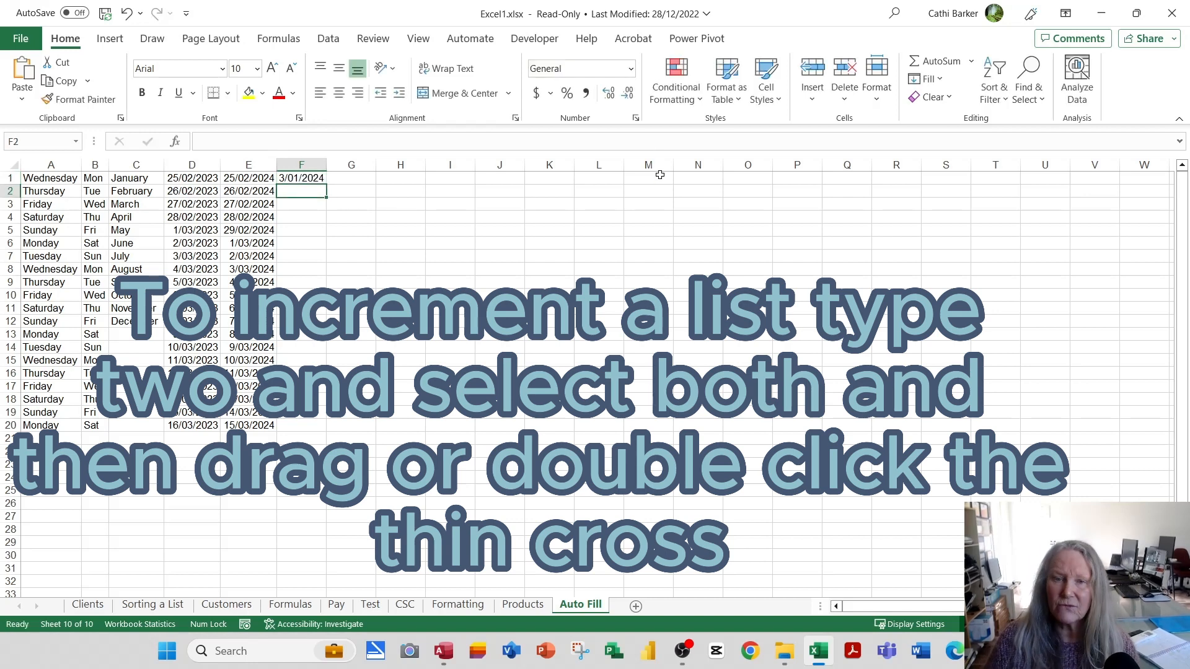
{"action": "type", "text": "17/1/24"}
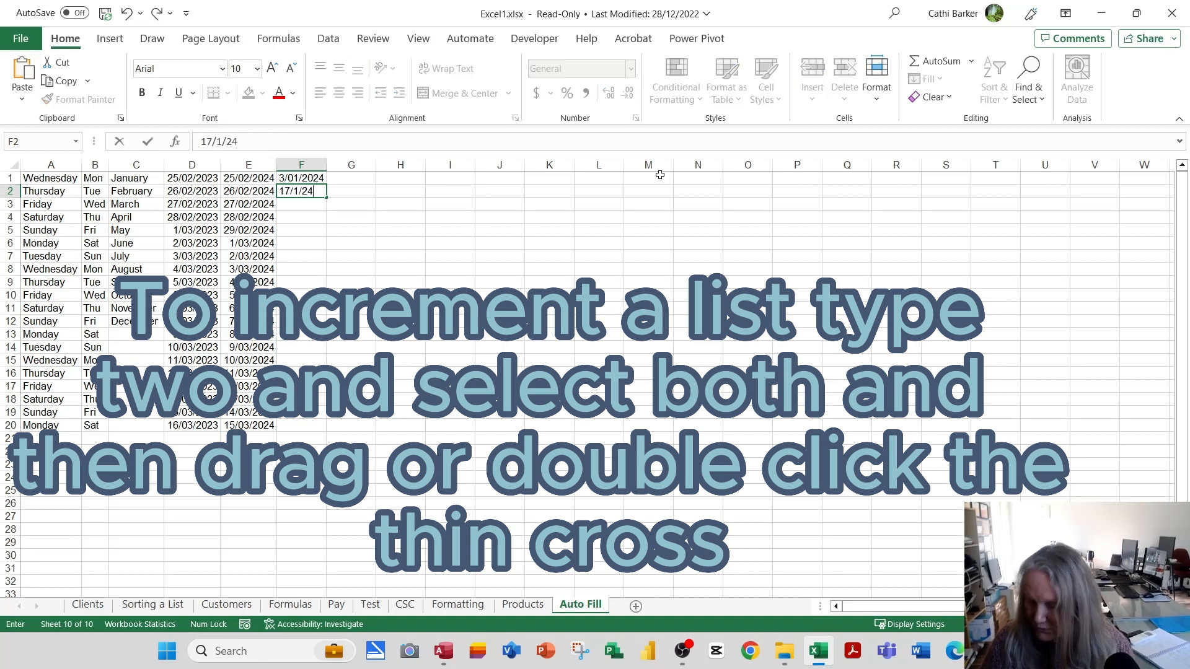
{"action": "key", "text": "Return"}
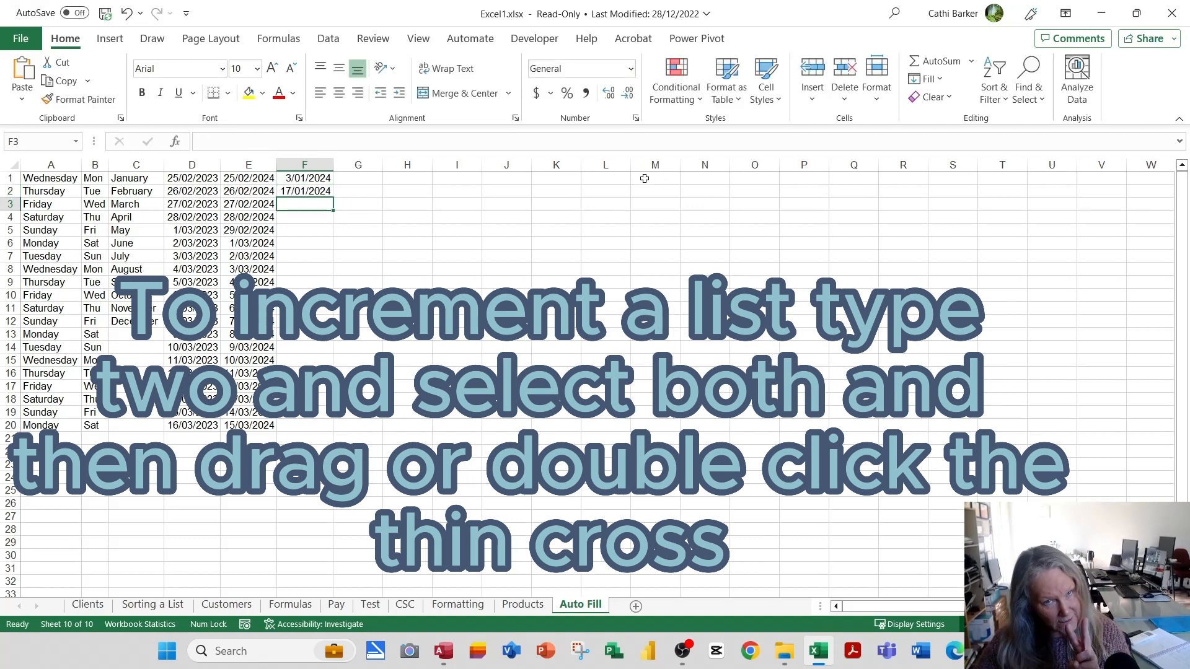
Extend the fortnightly series from F1:F2 down to F26 and format the dates as Long Date.
{"action": "left_click_drag", "start_coordinate": [305, 177], "coordinate": [306, 201]}
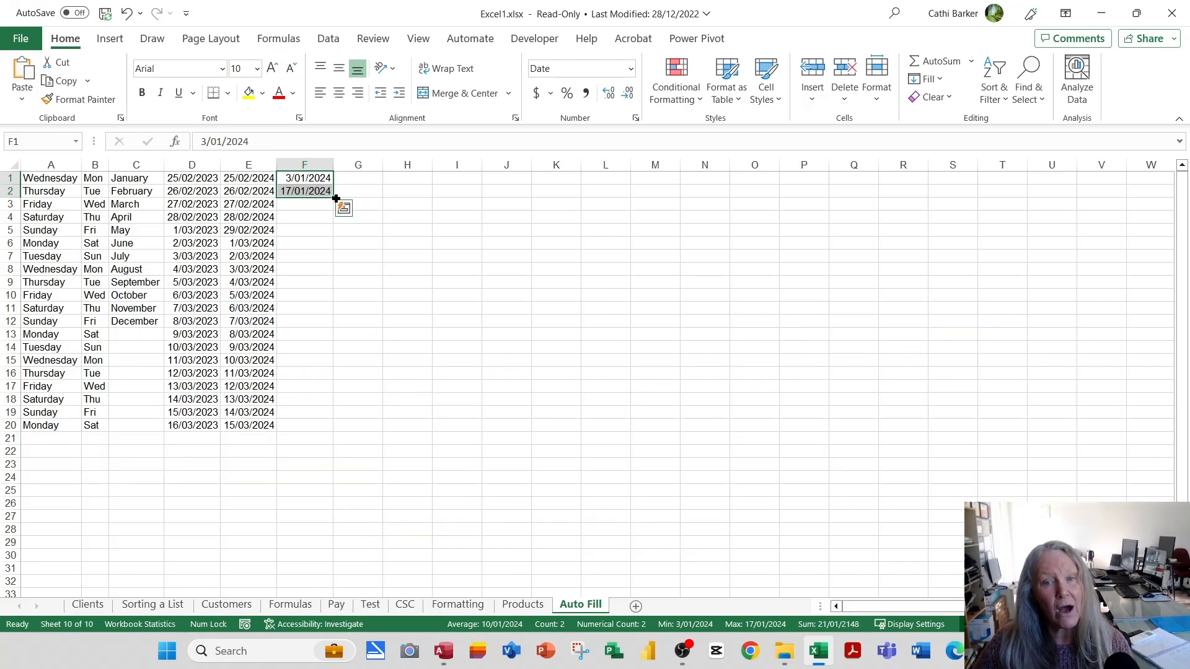
{"action": "left_click_drag", "start_coordinate": [335, 199], "coordinate": [349, 517]}
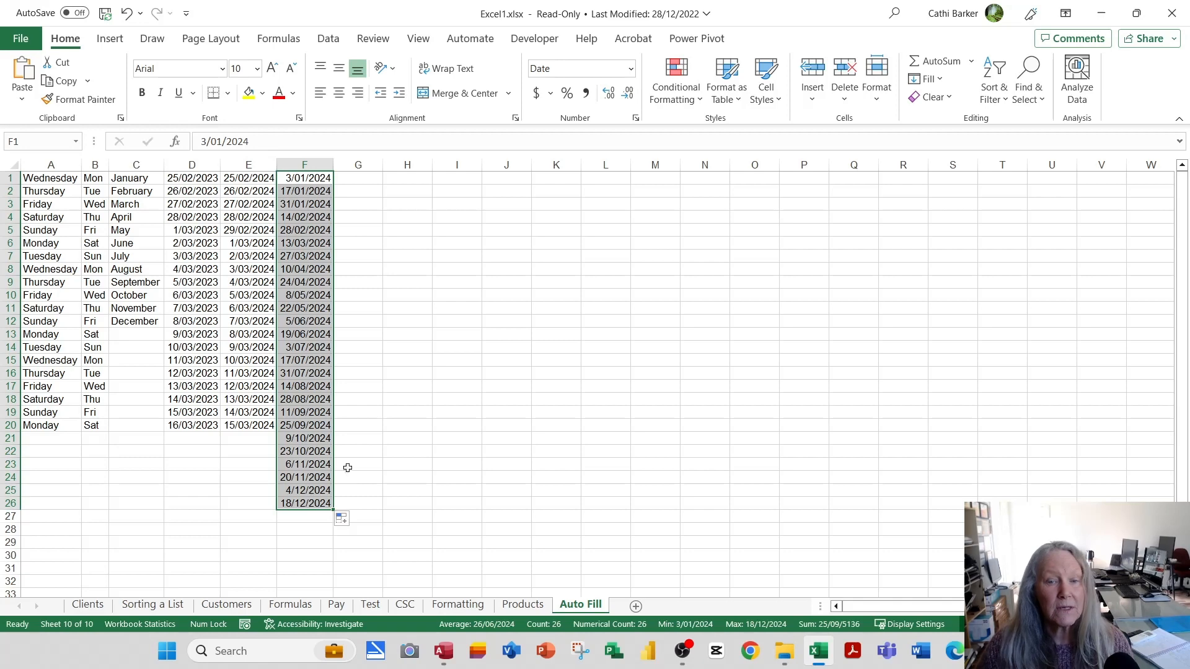
{"action": "left_click", "coordinate": [630, 68]}
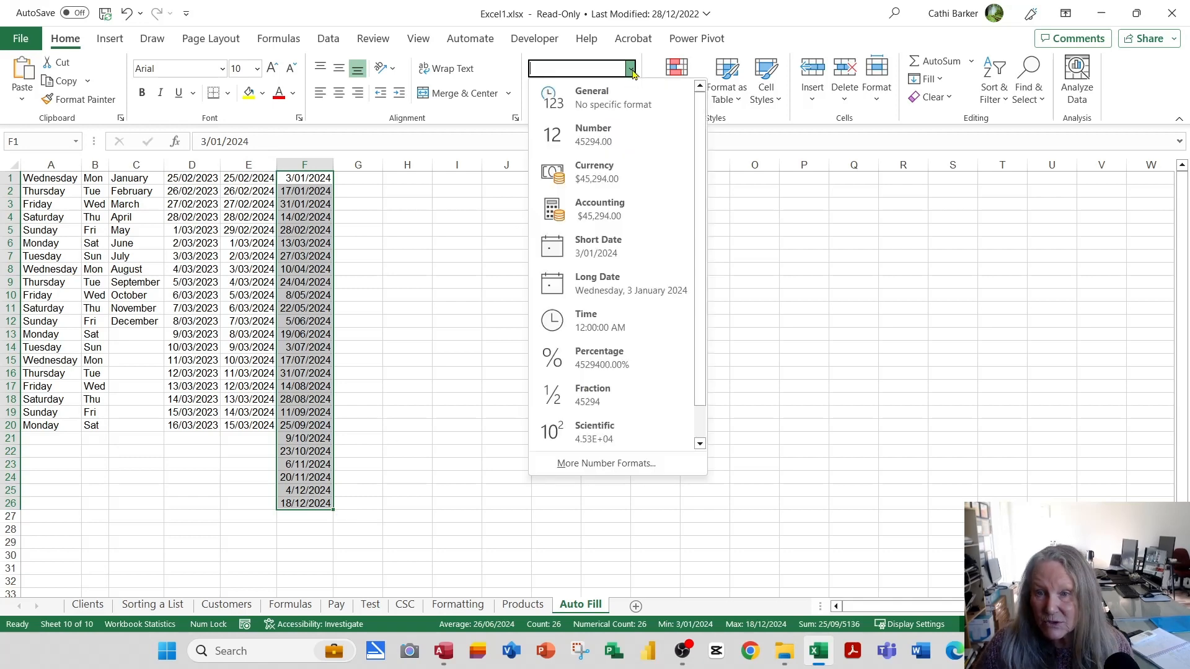
{"action": "left_click", "coordinate": [623, 283]}
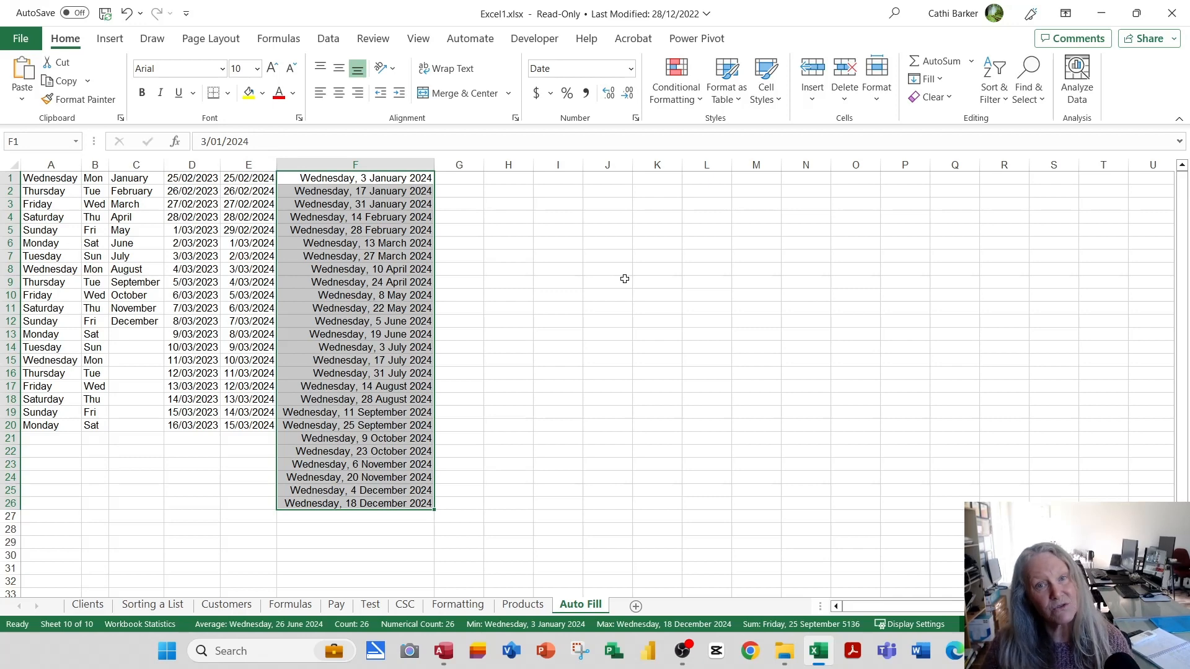
Enter Week 1 in G1 and Week 3 in G2.
{"action": "left_click", "coordinate": [471, 179]}
{"action": "type", "text": "Week 1"}
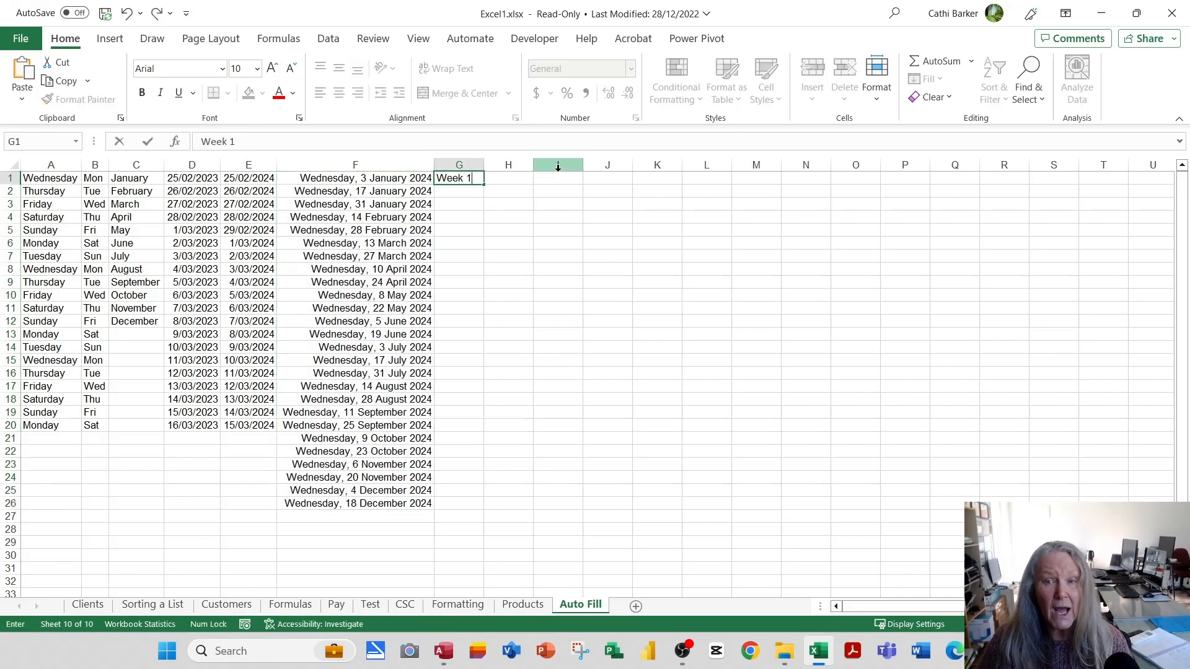
{"action": "key", "text": "Return"}
{"action": "type", "text": "Week 3"}
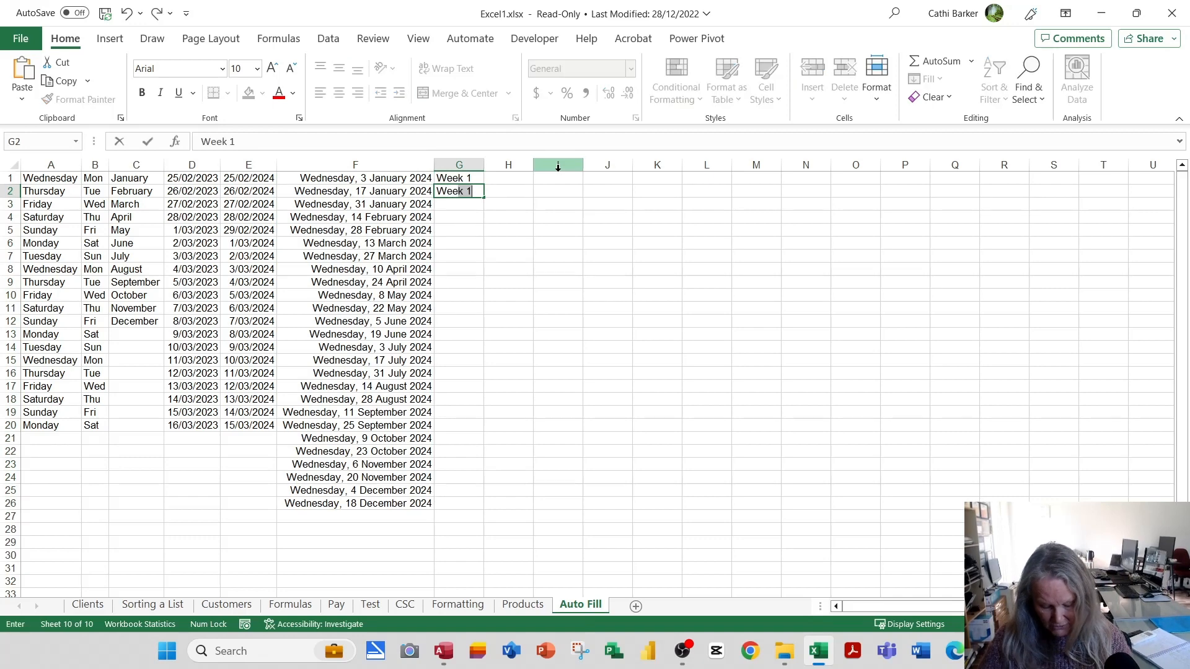
{"action": "key", "text": "Return"}
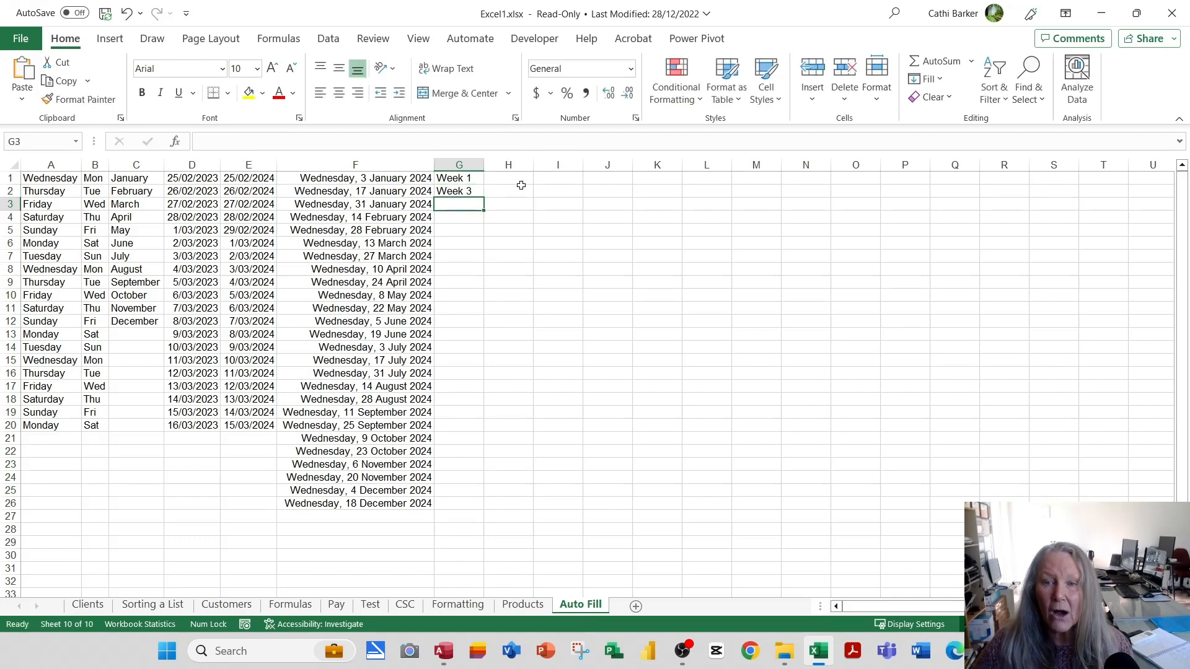
Fill the week series from G1:G2 down to Week 51 in G26 and fit column G to its contents.
{"action": "left_click_drag", "start_coordinate": [463, 177], "coordinate": [461, 190]}
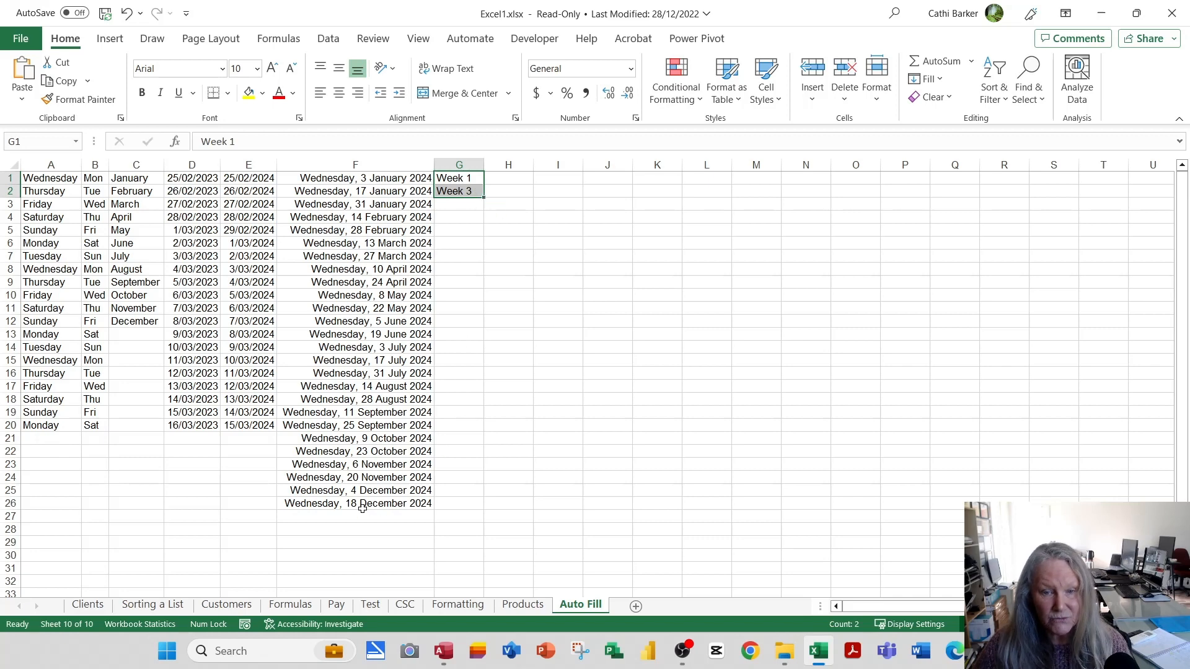
{"action": "double_click", "coordinate": [484, 198]}
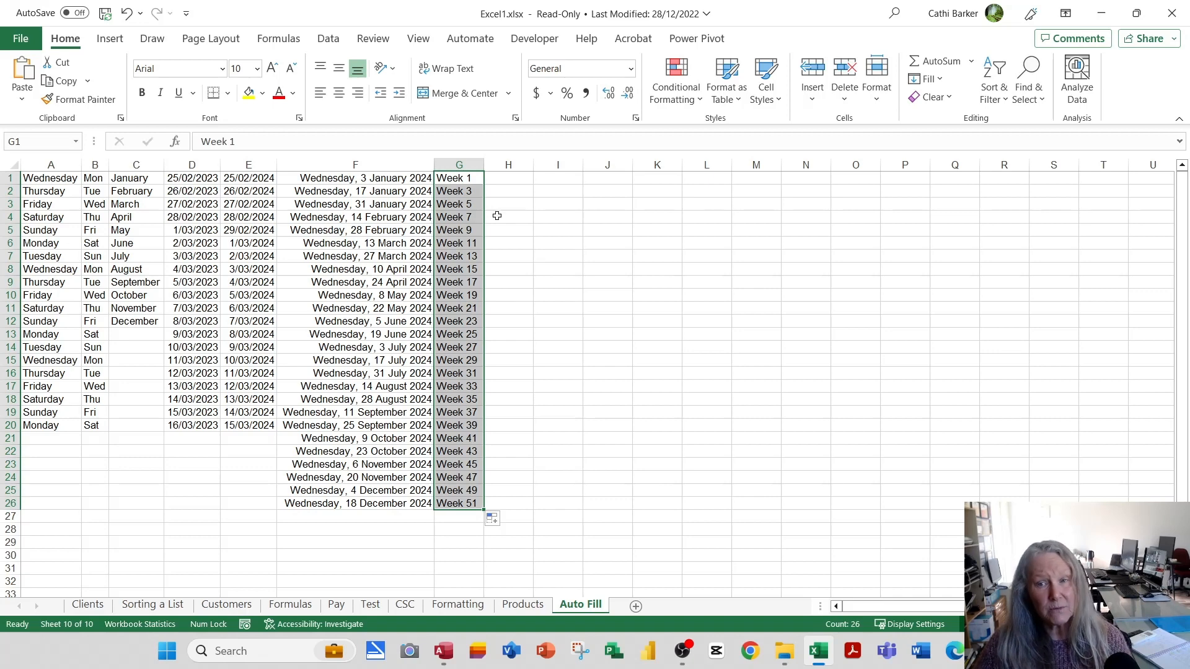
{"action": "left_click", "coordinate": [524, 181]}
{"action": "double_click", "coordinate": [484, 164]}
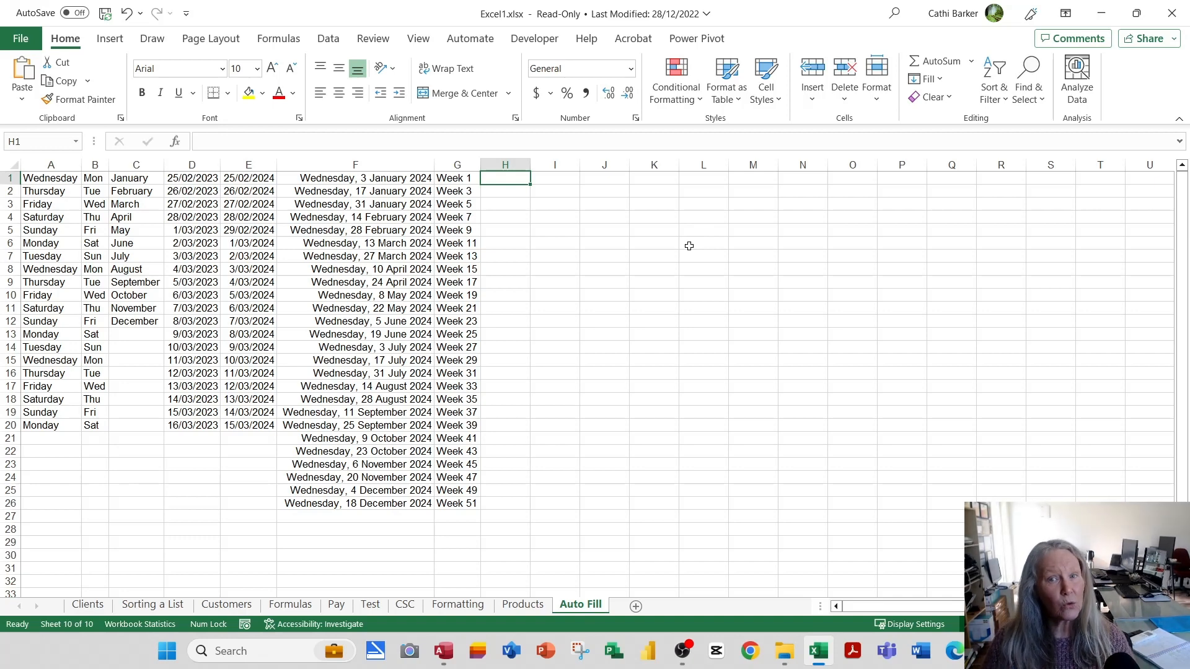
Enter Wednesday in both K1 and K2 and fill the repeated day down to K26.
{"action": "left_click", "coordinate": [660, 180]}
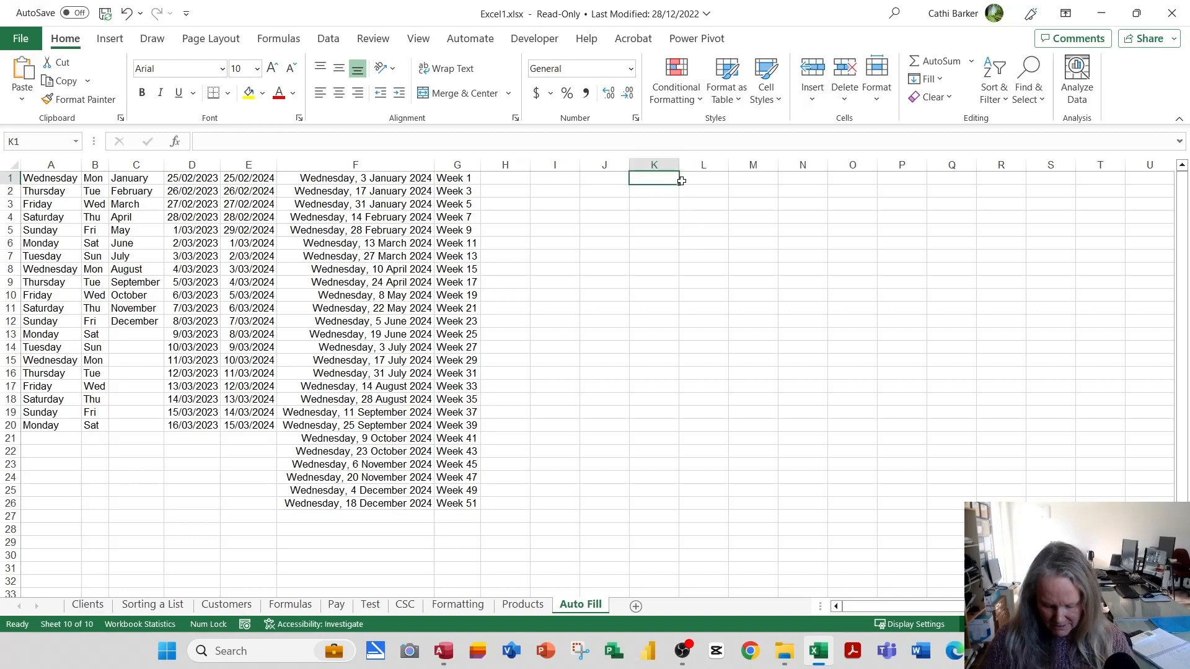
{"action": "type", "text": "Wednesday"}
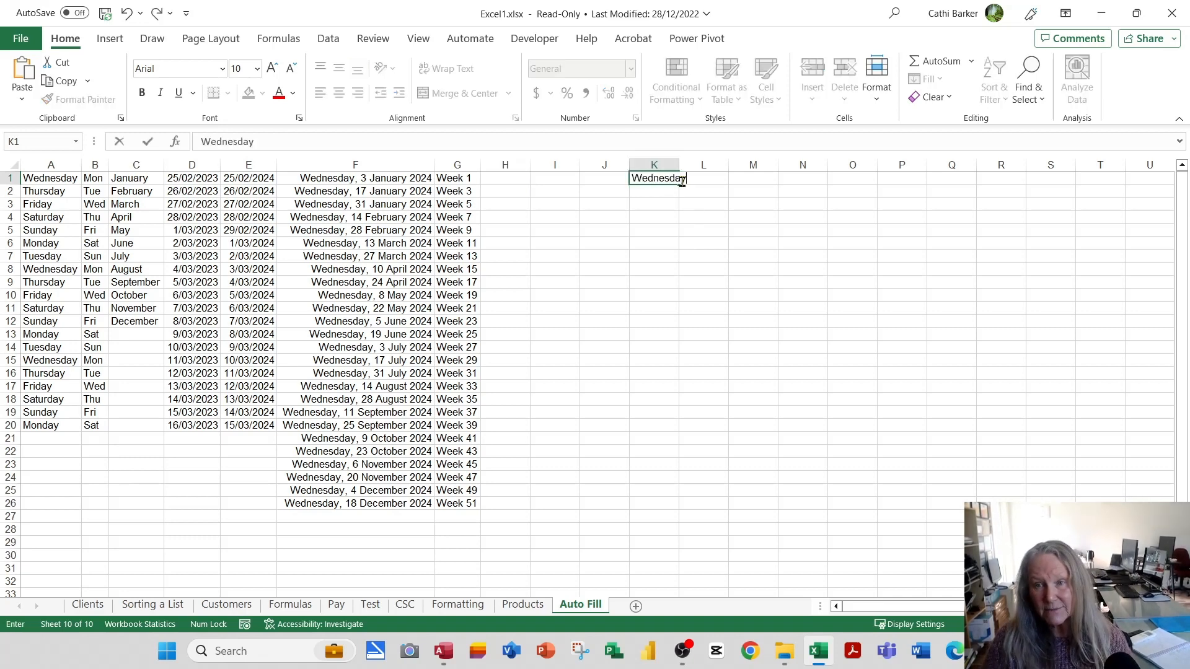
{"action": "key", "text": "Return"}
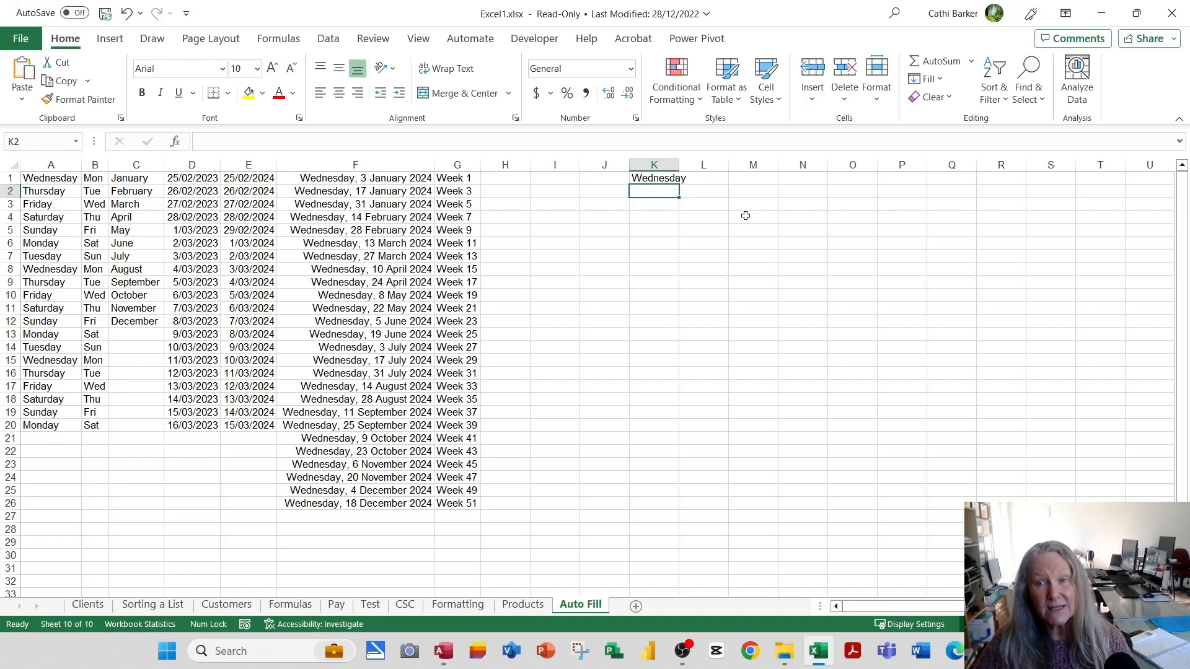
{"action": "type", "text": "Wednesday"}
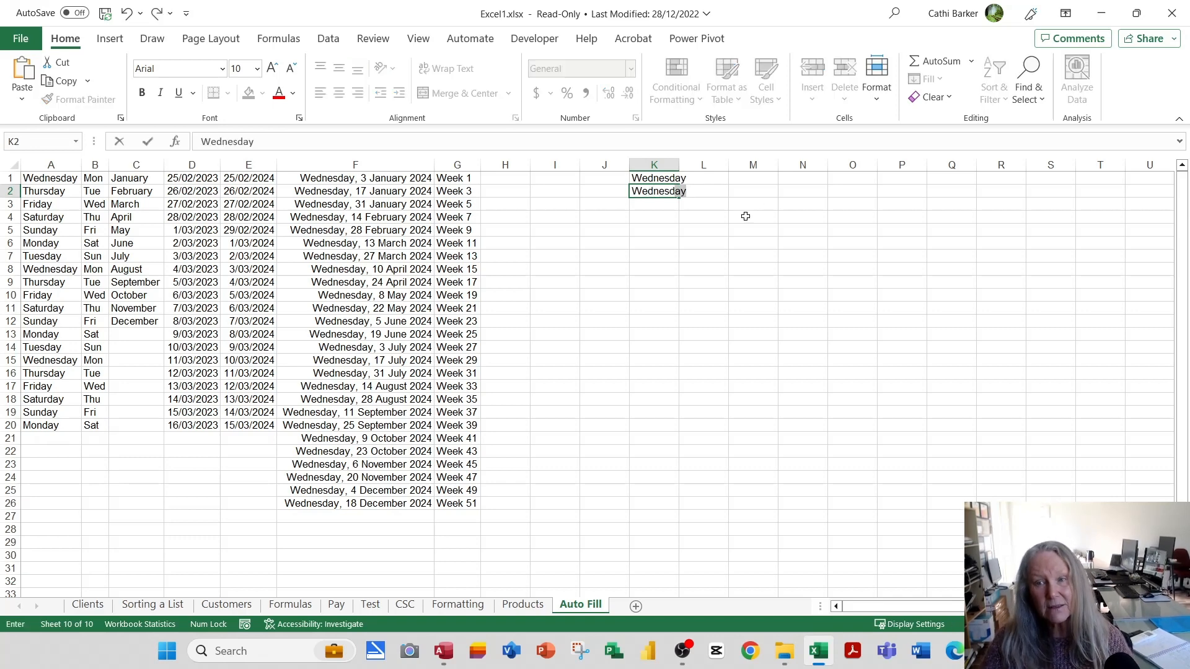
{"action": "key", "text": "Return"}
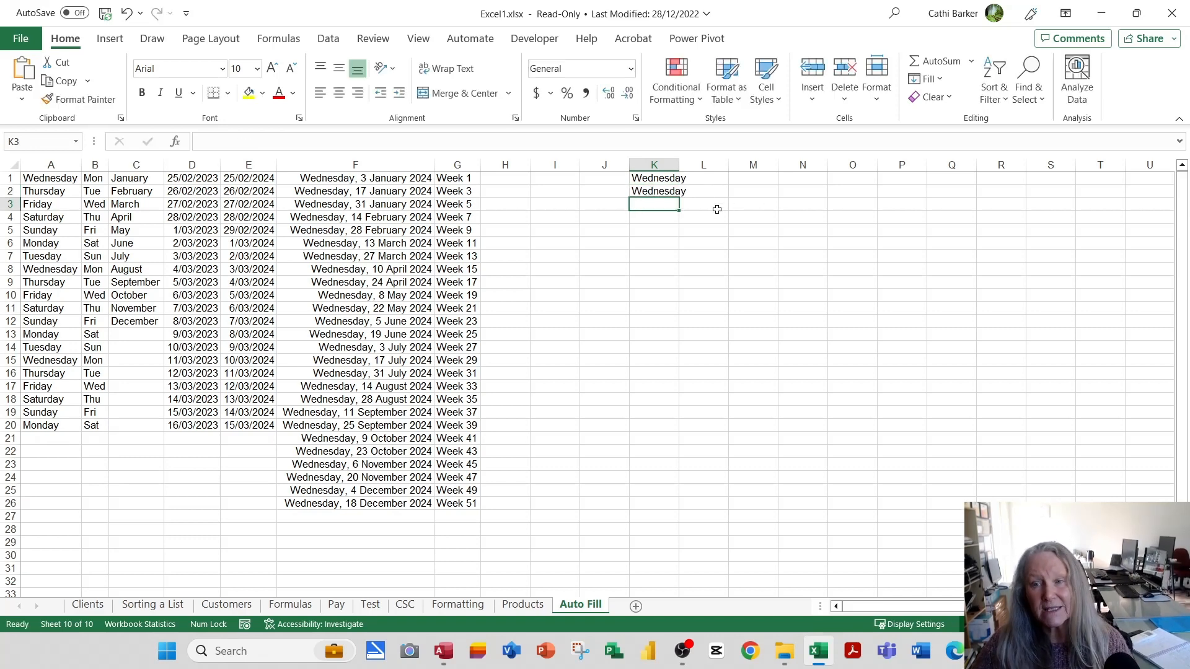
{"action": "left_click_drag", "start_coordinate": [663, 178], "coordinate": [752, 507]}
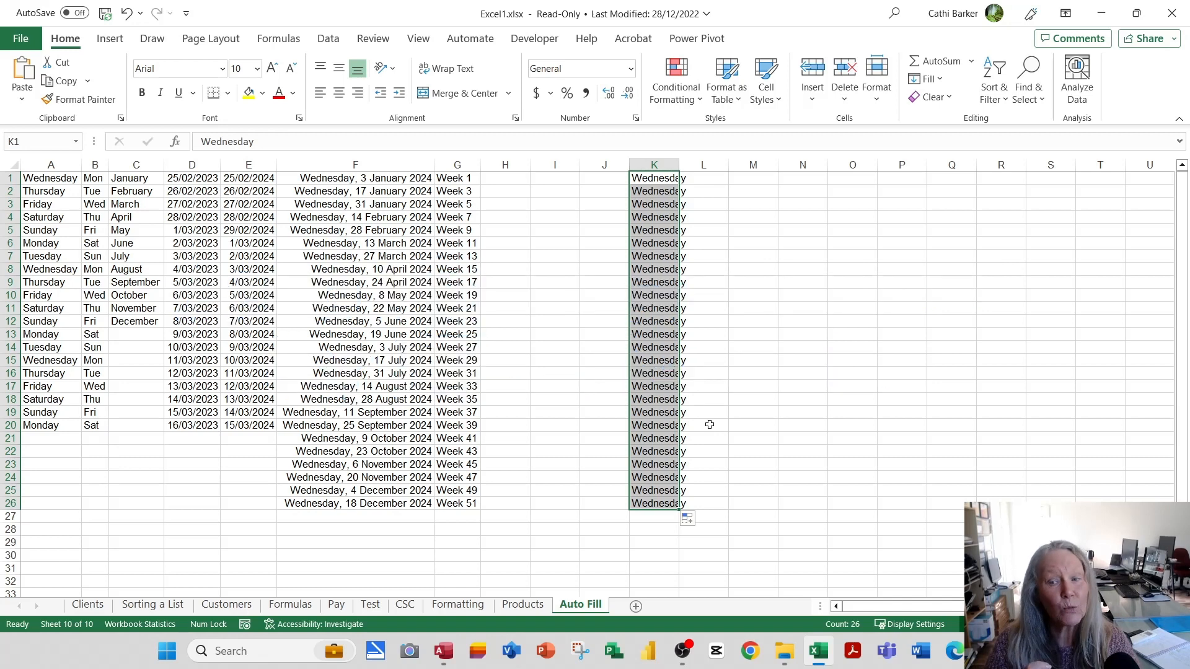
{"action": "left_click", "coordinate": [659, 504]}
{"action": "left_click", "coordinate": [772, 179]}
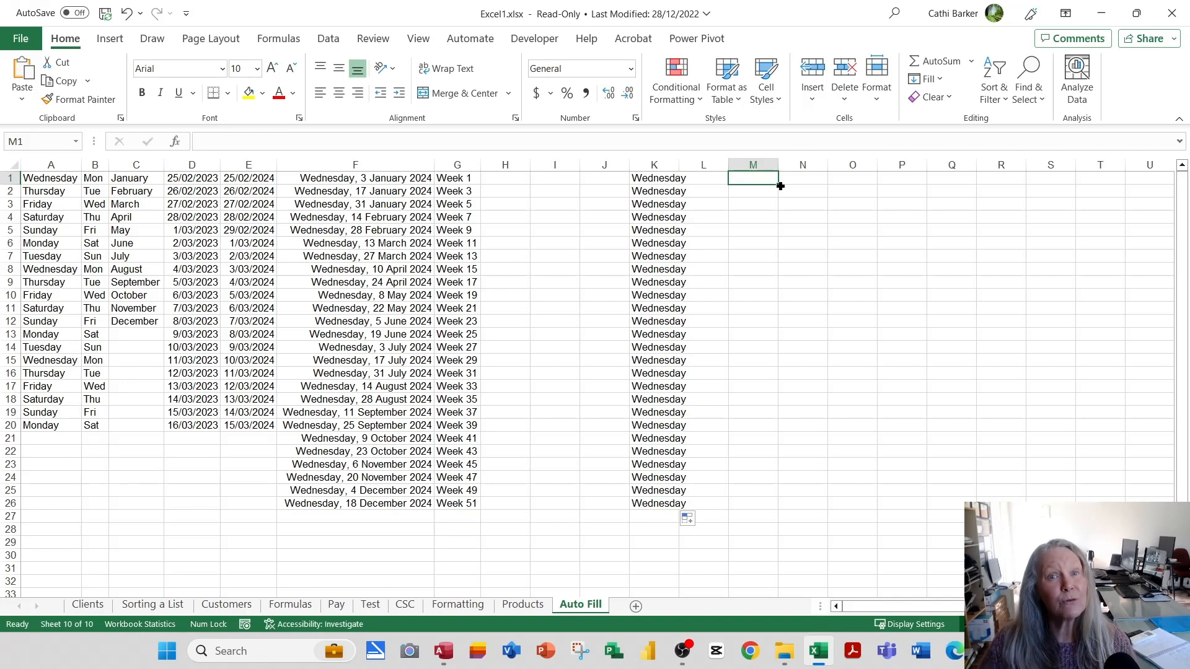